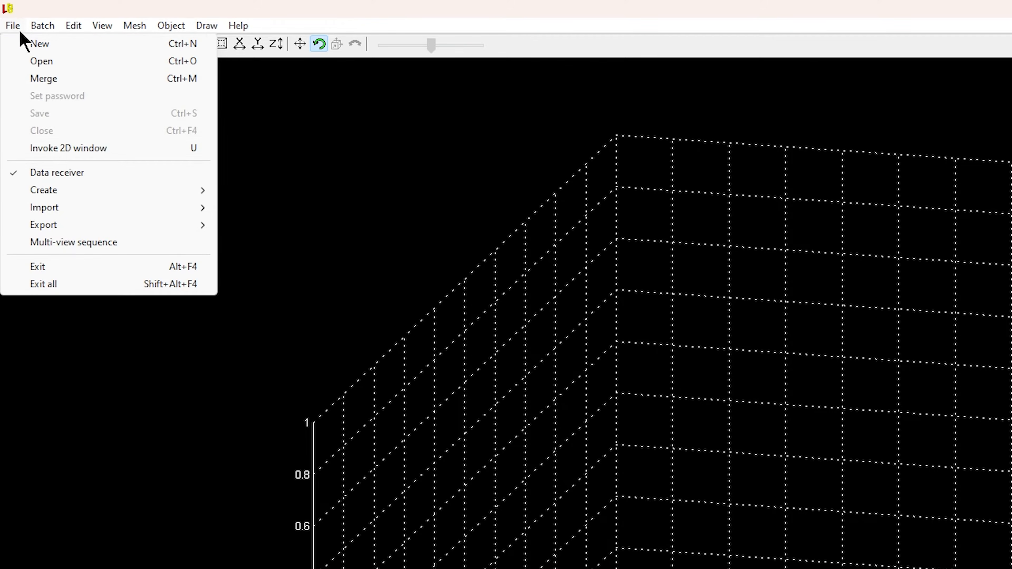
Create a new dice model with the built-in dice generator.
{"action": "mouse_move", "coordinate": [64, 193]}
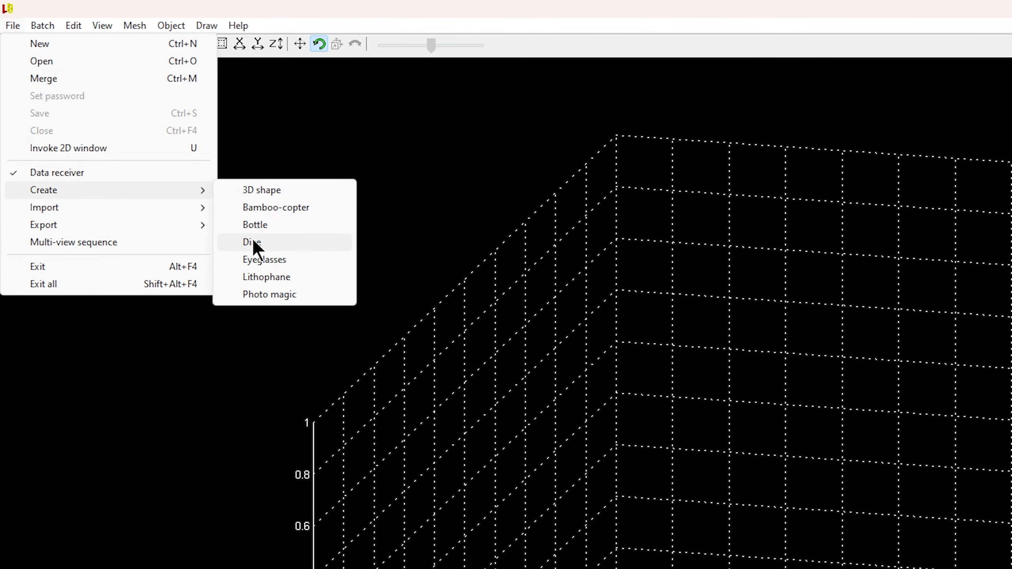
{"action": "left_click", "coordinate": [282, 247]}
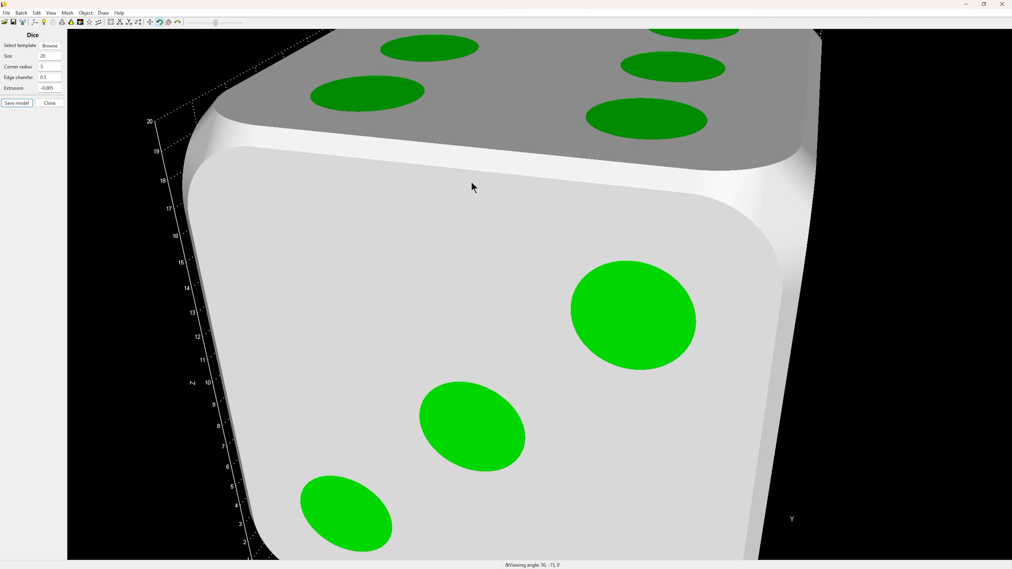
{"action": "scroll", "coordinate": [480, 192], "scroll_direction": "down", "scroll_amount": 6}
{"action": "scroll", "coordinate": [483, 193], "scroll_direction": "up", "scroll_amount": 3}
{"action": "left_click_drag", "start_coordinate": [483, 192], "coordinate": [763, 247]}
{"action": "right_click_drag", "start_coordinate": [819, 249], "coordinate": [800, 233]}
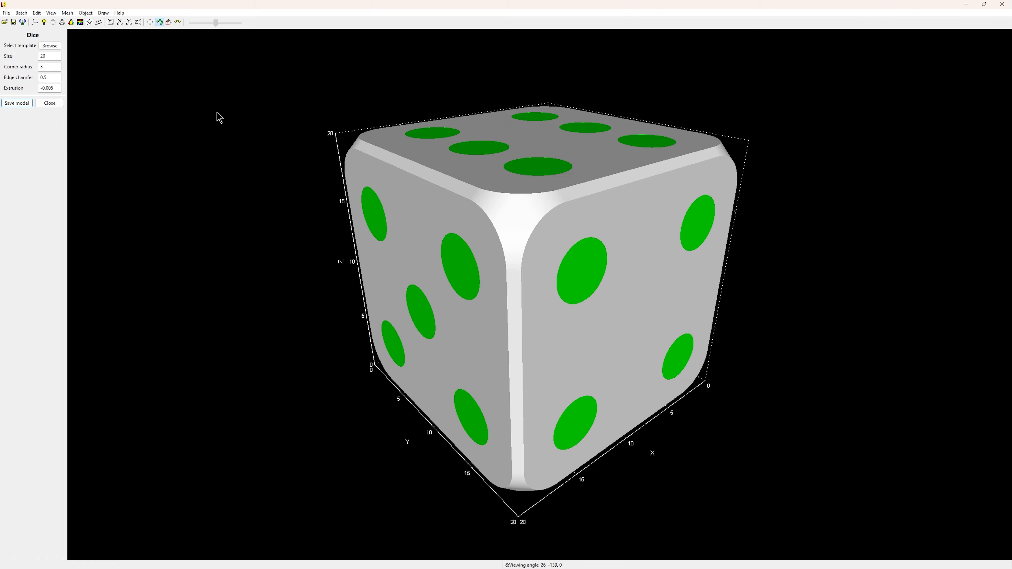
Apply the Logo2.jpg image as the template for the die faces.
{"action": "left_click", "coordinate": [48, 45]}
{"action": "left_click", "coordinate": [169, 263]}
{"action": "left_click", "coordinate": [526, 347]}
{"action": "mouse_move", "coordinate": [826, 271]}
{"action": "left_mouse_down"}
{"action": "mouse_move", "coordinate": [680, 231]}
{"action": "mouse_move", "coordinate": [663, 145]}
{"action": "mouse_move", "coordinate": [706, 219]}
{"action": "mouse_move", "coordinate": [847, 244]}
{"action": "mouse_move", "coordinate": [921, 273]}
{"action": "mouse_move", "coordinate": [826, 276]}
{"action": "left_mouse_up"}
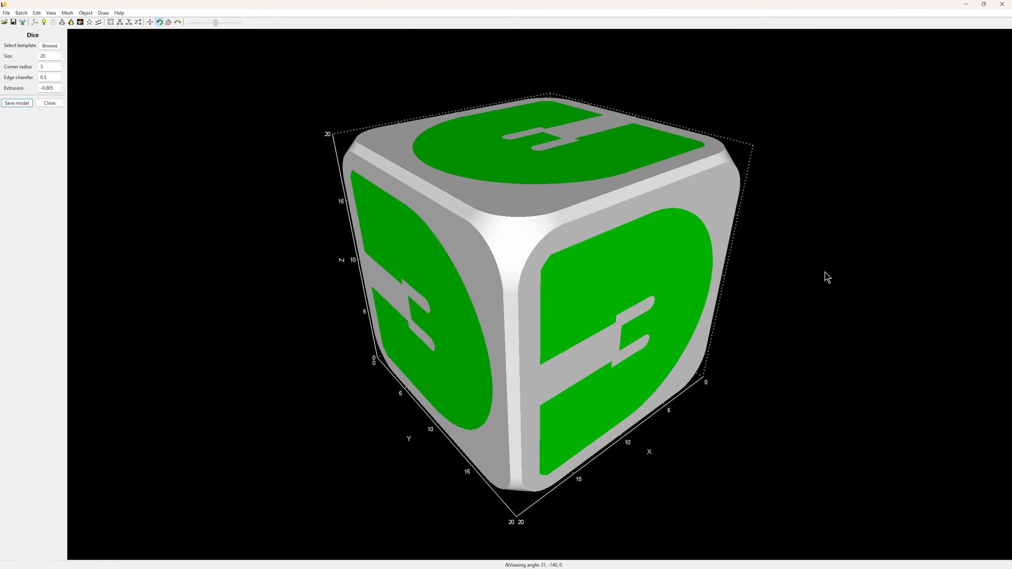
Load Logo1.jpg and Logo2.jpg together as the templates for the die faces.
{"action": "left_click", "coordinate": [50, 45]}
{"action": "left_click", "coordinate": [180, 255]}
{"action": "left_click", "coordinate": [233, 247]}
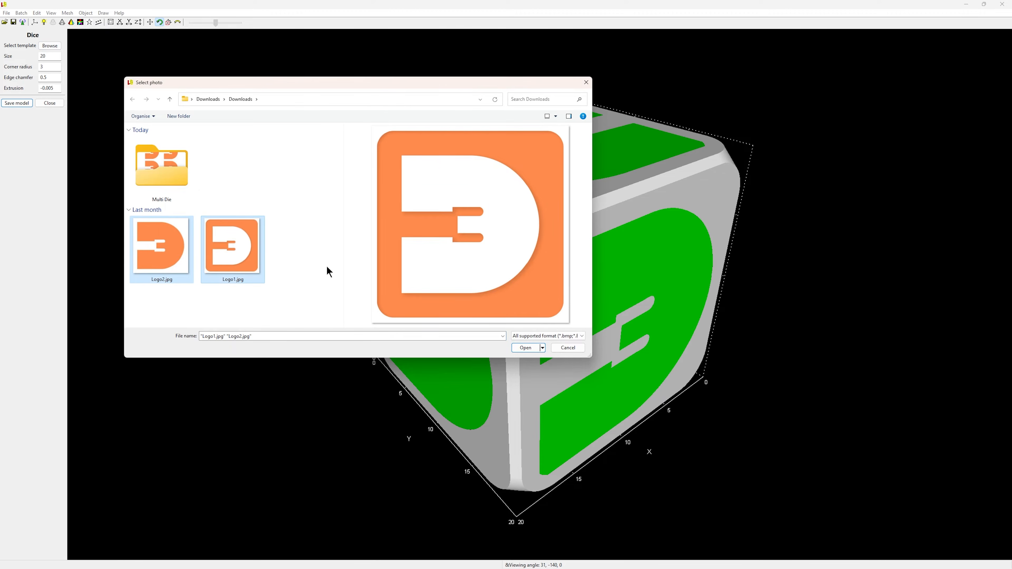
{"action": "left_click", "coordinate": [531, 348]}
{"action": "left_click_drag", "start_coordinate": [836, 294], "coordinate": [677, 239]}
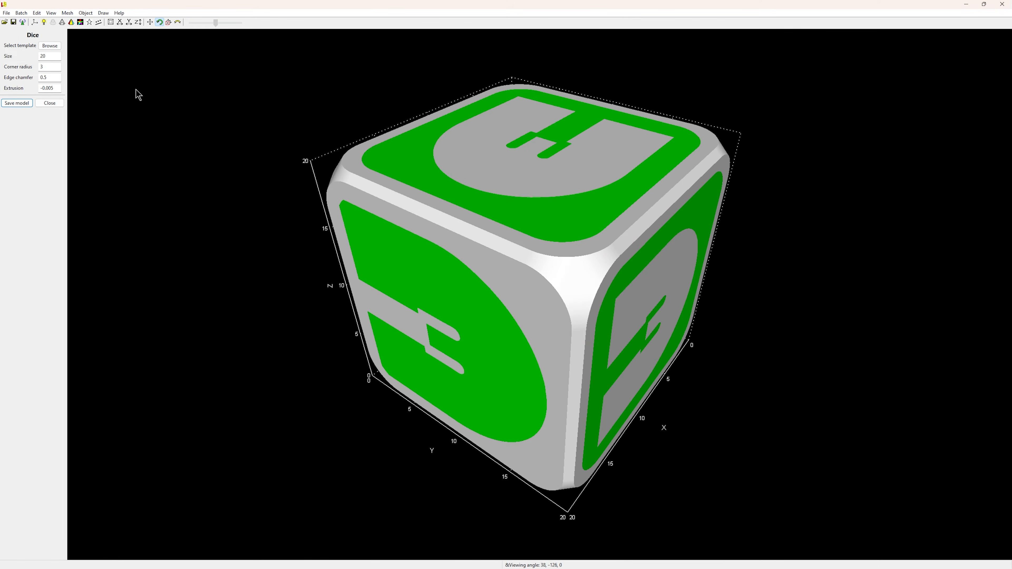
Load the six images 1.jpg to 6.jpg from the Multi Die folder as the face templates.
{"action": "left_click", "coordinate": [49, 46]}
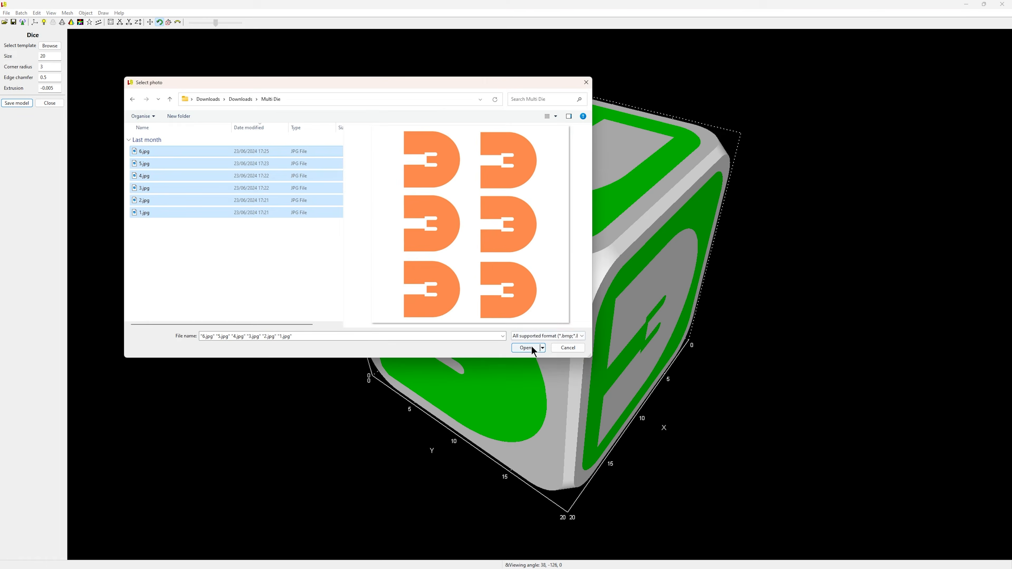
{"action": "left_click", "coordinate": [531, 348]}
{"action": "left_click_drag", "start_coordinate": [799, 319], "coordinate": [379, 192]}
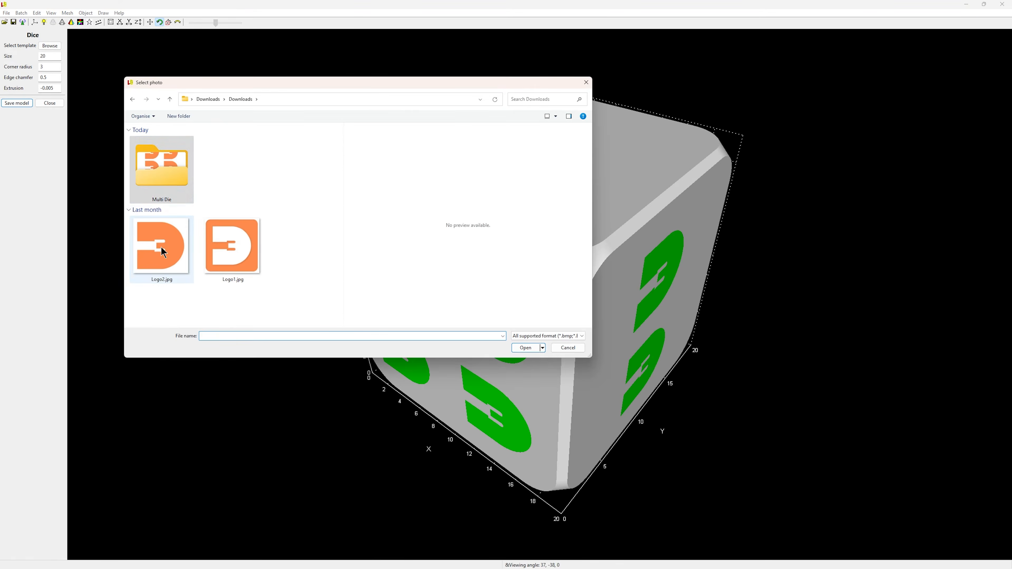
Replace the face templates with the Logo1.jpg and Logo2.jpg images from the Downloads folder.
{"action": "left_click", "coordinate": [242, 261]}
{"action": "double_click", "coordinate": [243, 262]}
{"action": "left_click_drag", "start_coordinate": [854, 284], "coordinate": [821, 279]}
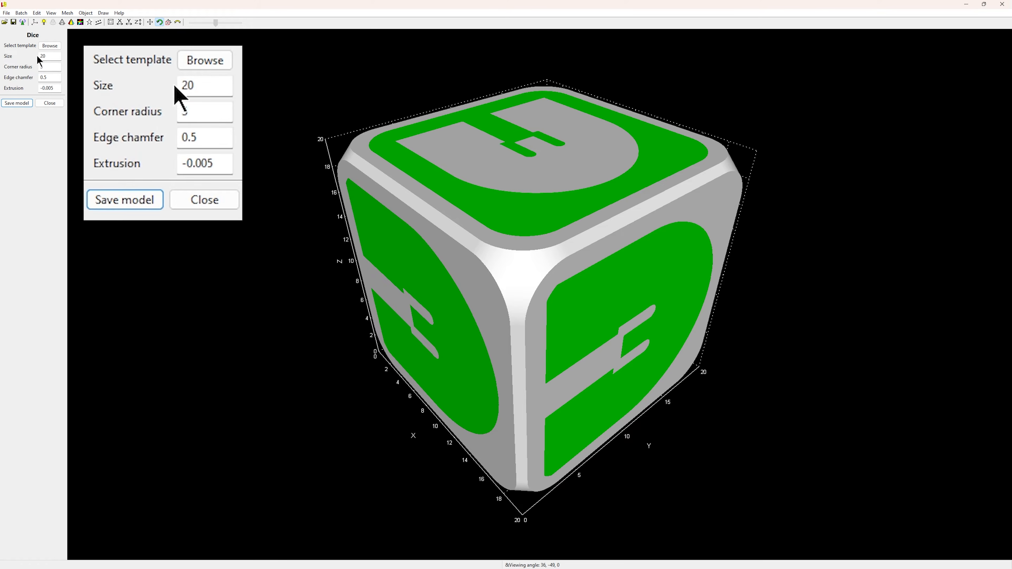
Set the die's size to 16.
{"action": "left_click_drag", "start_coordinate": [48, 56], "coordinate": [33, 55]}
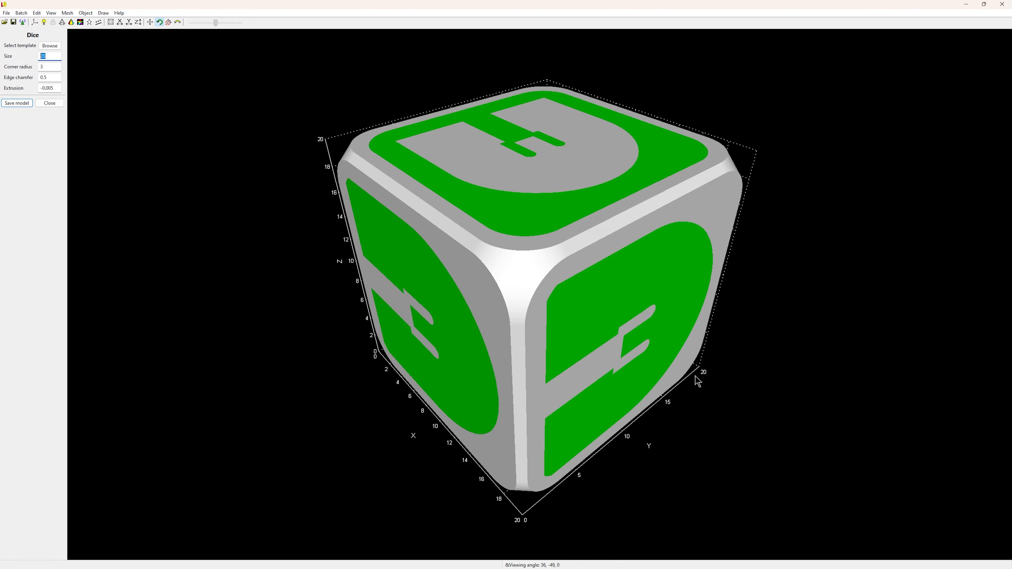
{"action": "mouse_move", "coordinate": [805, 353]}
{"action": "left_mouse_down"}
{"action": "mouse_move", "coordinate": [845, 332]}
{"action": "mouse_move", "coordinate": [811, 330]}
{"action": "mouse_move", "coordinate": [820, 342]}
{"action": "left_mouse_up"}
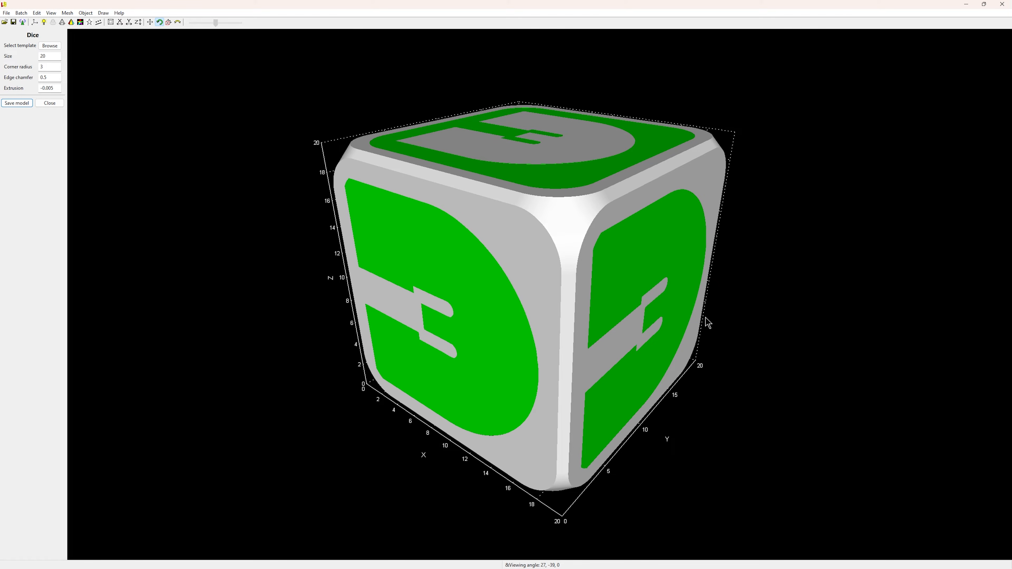
{"action": "left_click_drag", "start_coordinate": [51, 57], "coordinate": [13, 55]}
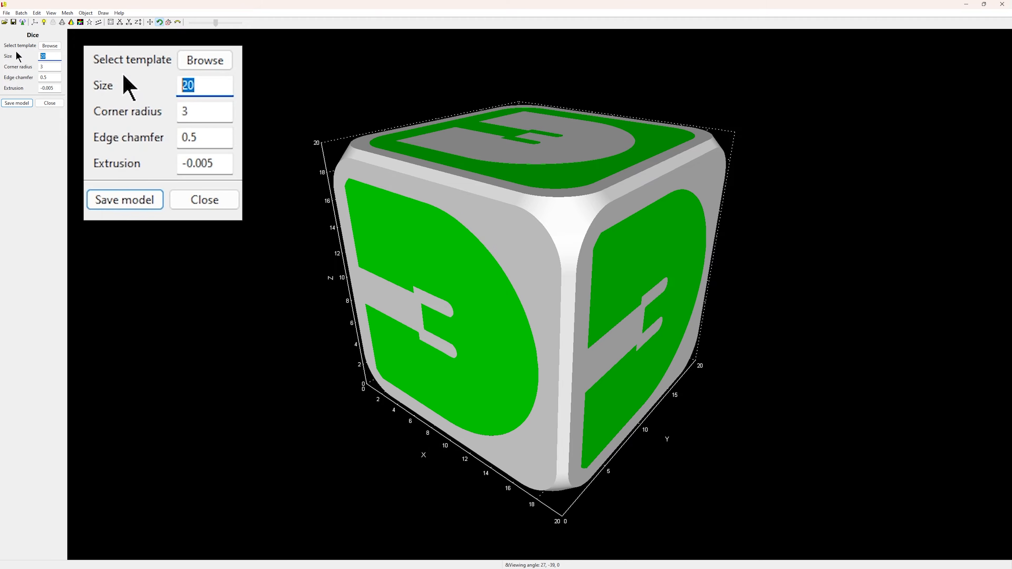
{"action": "type", "text": "16"}
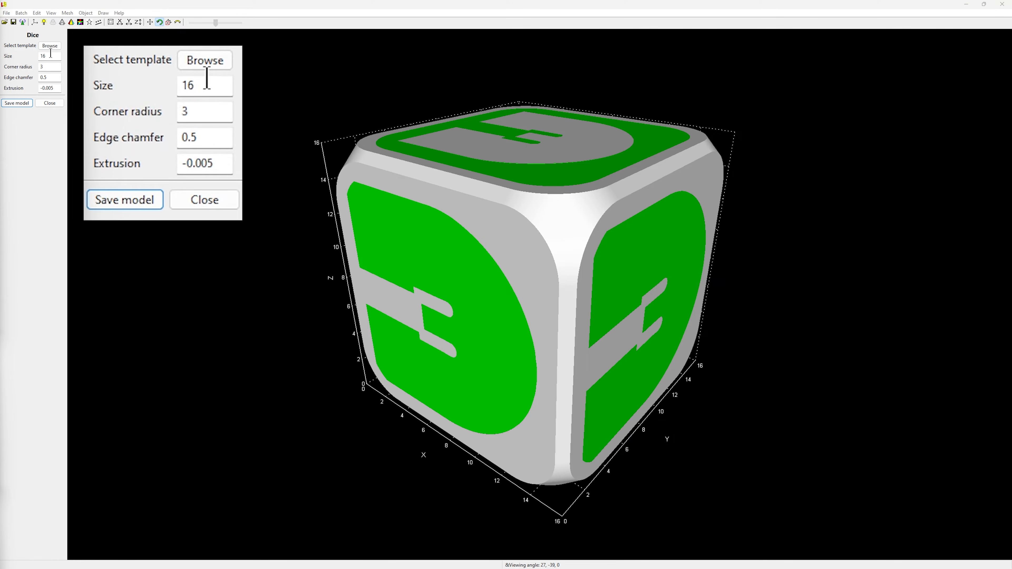
Enter 20 as the die's size and return it to 16.
{"action": "left_click", "coordinate": [42, 55]}
{"action": "type", "text": "20"}
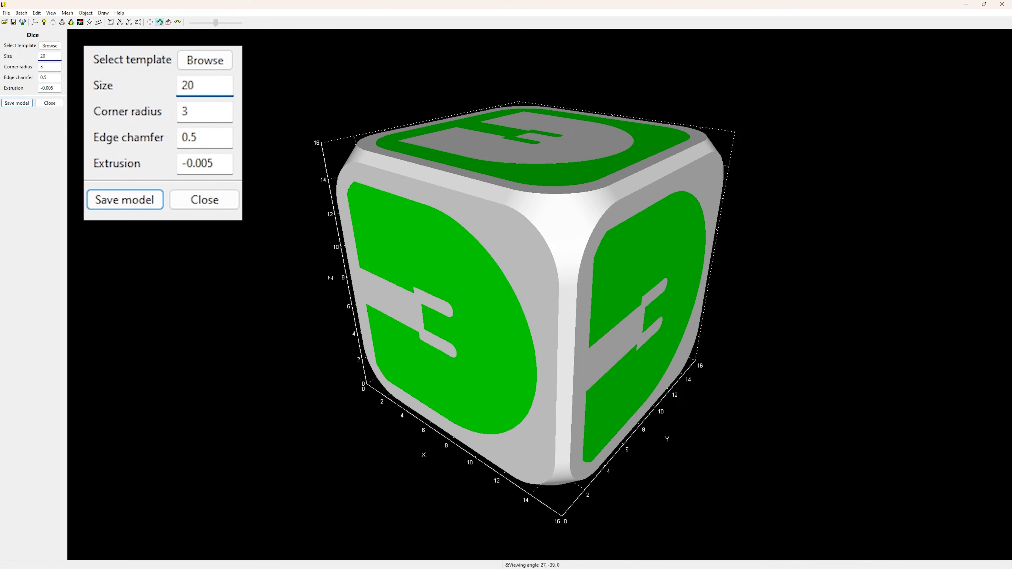
{"action": "left_click", "coordinate": [52, 67]}
{"action": "left_click", "coordinate": [47, 59]}
{"action": "double_click", "coordinate": [40, 58]}
{"action": "type", "text": "16"}
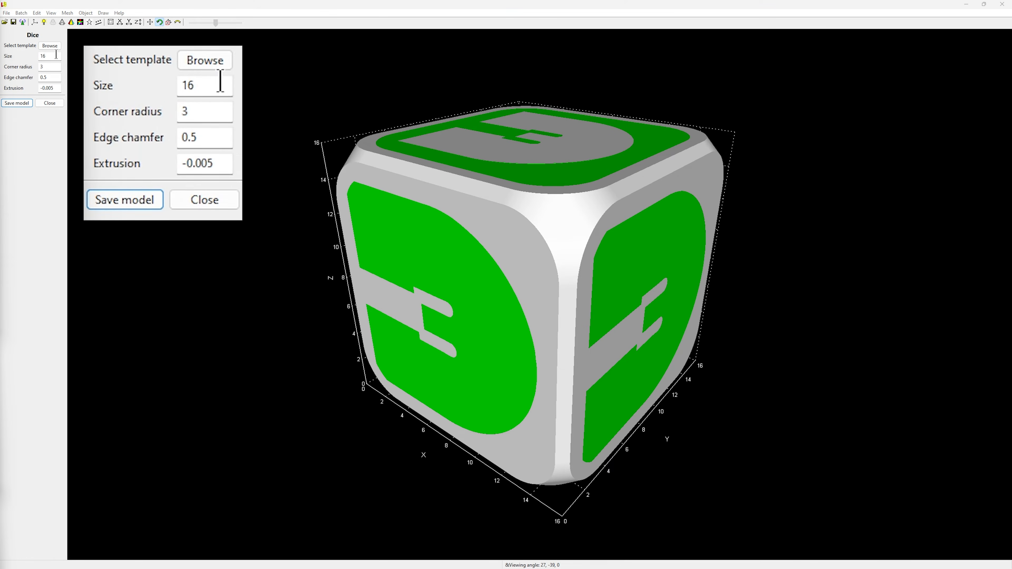
Try corner radii of 0 and 10 on the die.
{"action": "left_click", "coordinate": [43, 68]}
{"action": "left_click_drag", "start_coordinate": [56, 66], "coordinate": [27, 65]}
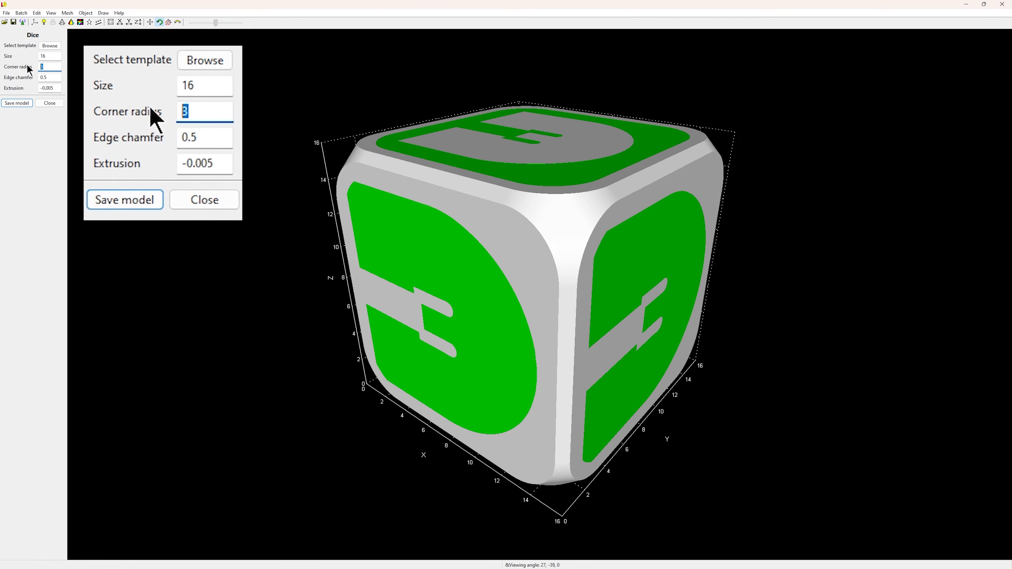
{"action": "type", "text": "0"}
{"action": "left_click_drag", "start_coordinate": [597, 232], "coordinate": [768, 327]}
{"action": "left_click_drag", "start_coordinate": [52, 67], "coordinate": [26, 63]}
{"action": "type", "text": "10"}
{"action": "left_click_drag", "start_coordinate": [862, 312], "coordinate": [484, 226]}
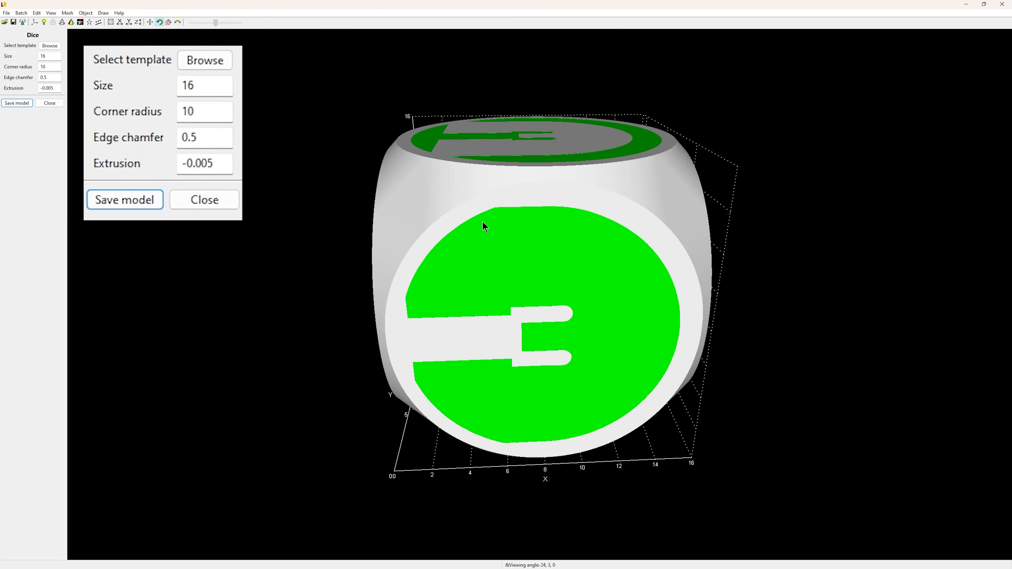
{"action": "left_click_drag", "start_coordinate": [912, 260], "coordinate": [652, 229]}
Compare corner radii of 3 and 2 on the die, ending with 3.
{"action": "left_click_drag", "start_coordinate": [217, 111], "coordinate": [165, 122]}
{"action": "type", "text": "3"}
{"action": "left_click_drag", "start_coordinate": [478, 227], "coordinate": [815, 245]}
{"action": "left_click_drag", "start_coordinate": [445, 165], "coordinate": [357, 202]}
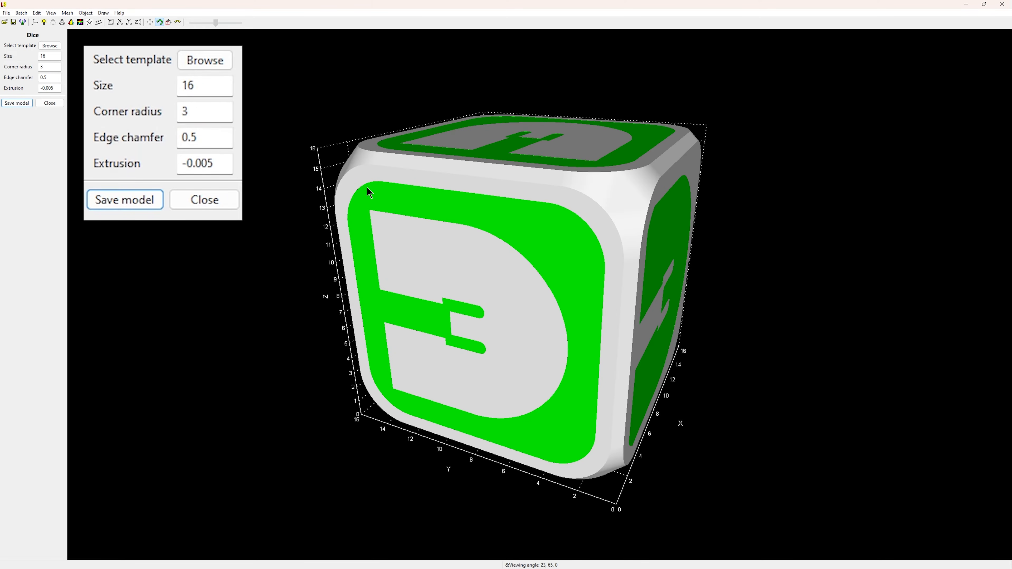
{"action": "type", "text": "2"}
{"action": "left_click_drag", "start_coordinate": [51, 67], "coordinate": [24, 61]}
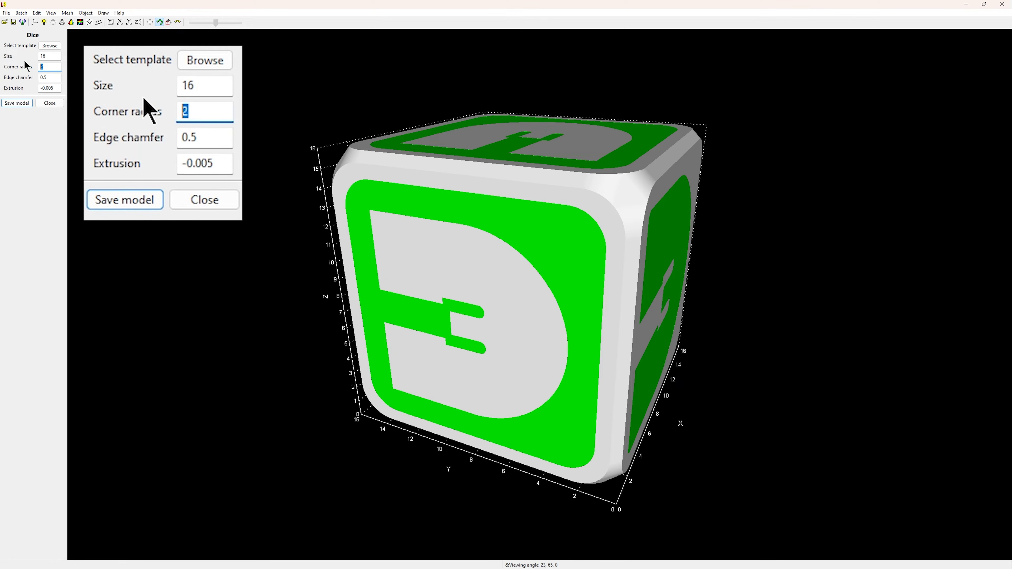
{"action": "type", "text": "3"}
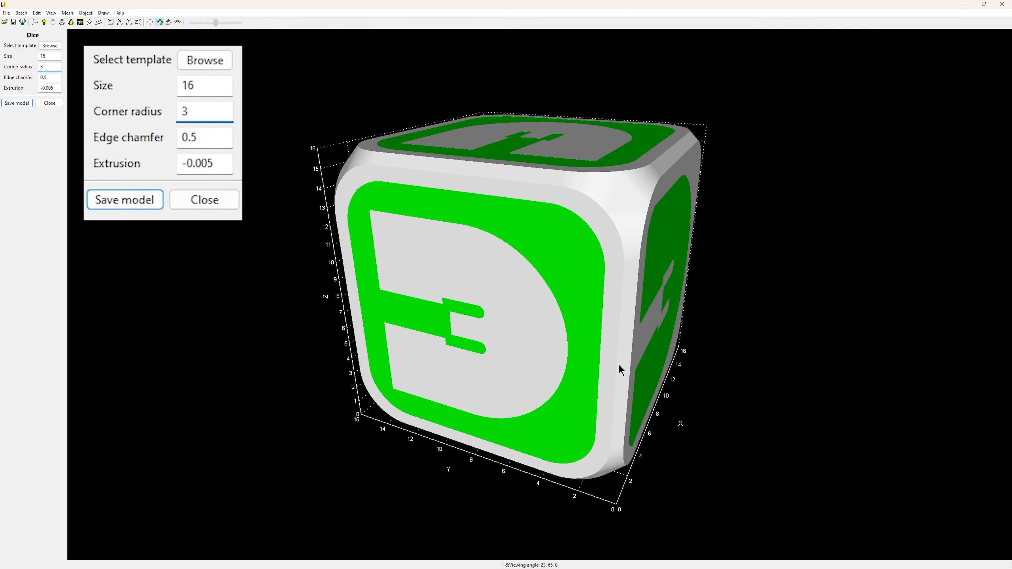
Set the die's corner radius to 0 and its edge chamfer to 4.
{"action": "left_click_drag", "start_coordinate": [53, 69], "coordinate": [29, 66]}
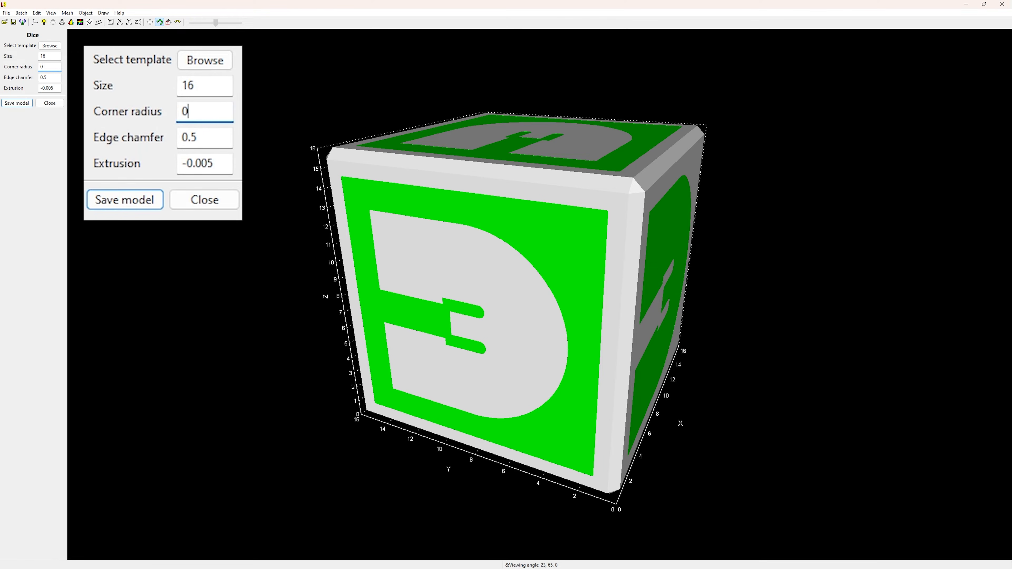
{"action": "double_click", "coordinate": [55, 75]}
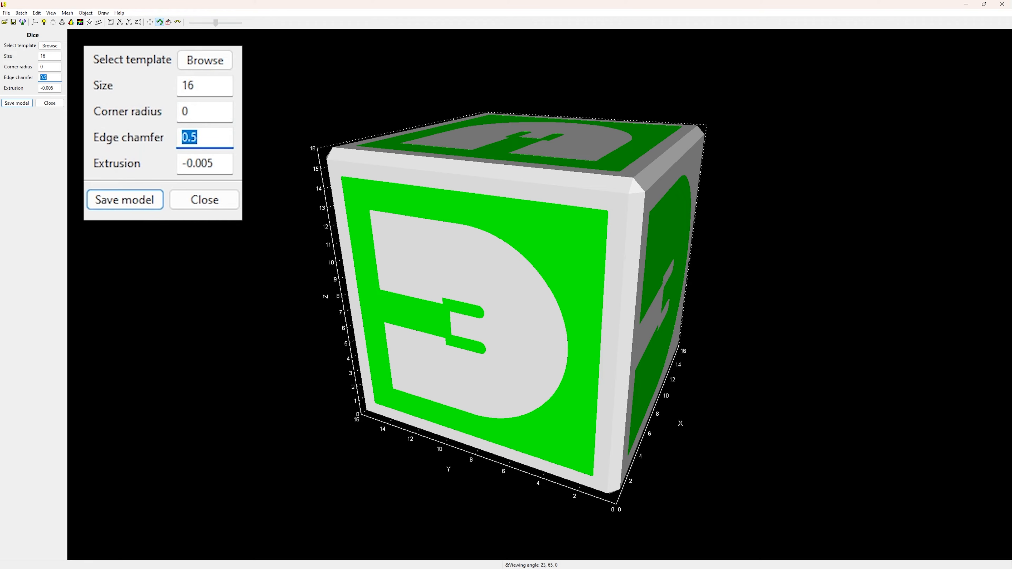
{"action": "type", "text": "4"}
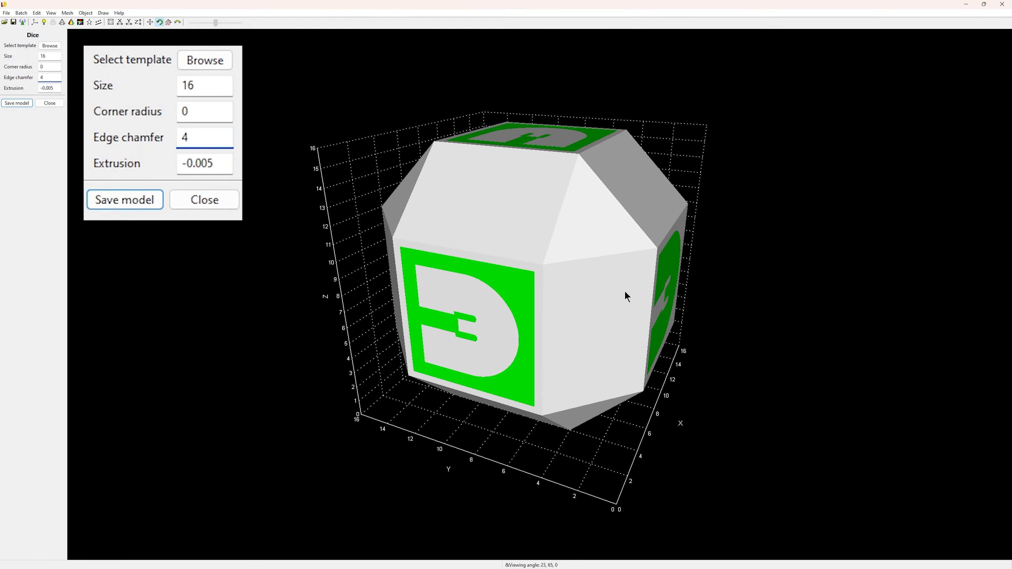
Try edge chamfers of 2 and 10 on the die.
{"action": "left_click_drag", "start_coordinate": [48, 77], "coordinate": [26, 75]}
{"action": "type", "text": "2"}
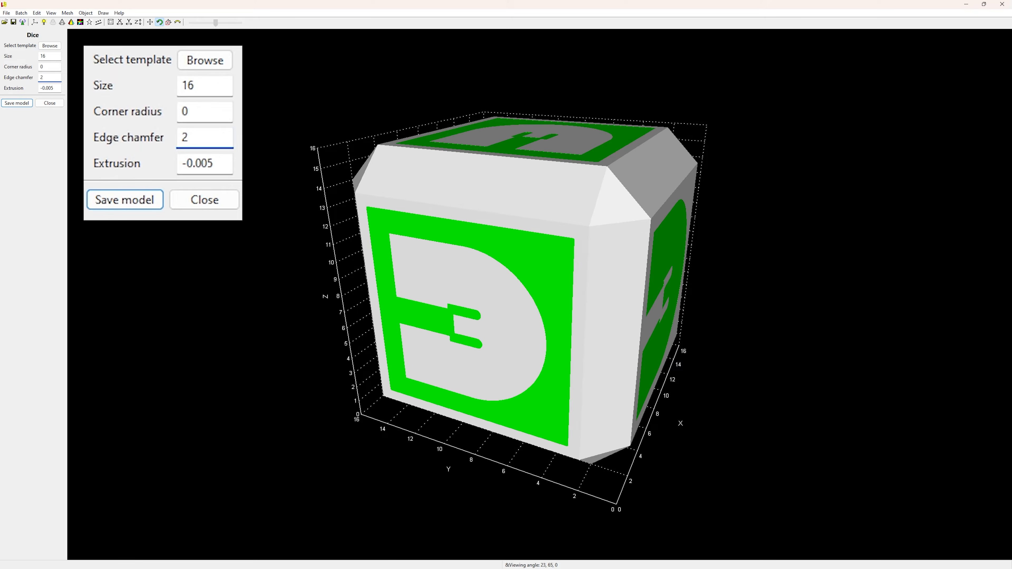
{"action": "left_click_drag", "start_coordinate": [43, 77], "coordinate": [28, 78]}
{"action": "type", "text": "10"}
{"action": "left_click_drag", "start_coordinate": [647, 431], "coordinate": [622, 426]}
Return the edge chamfer to 0.5 and the corner radius to 3.
{"action": "type", "text": "0.5"}
{"action": "left_click_drag", "start_coordinate": [48, 78], "coordinate": [16, 66]}
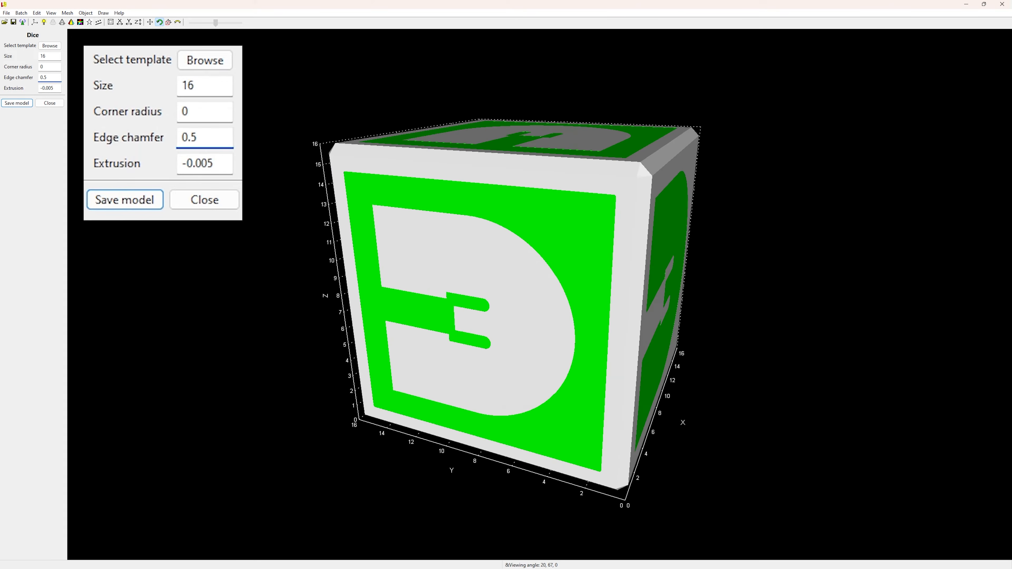
{"action": "type", "text": "3"}
{"action": "left_click_drag", "start_coordinate": [283, 220], "coordinate": [237, 223]}
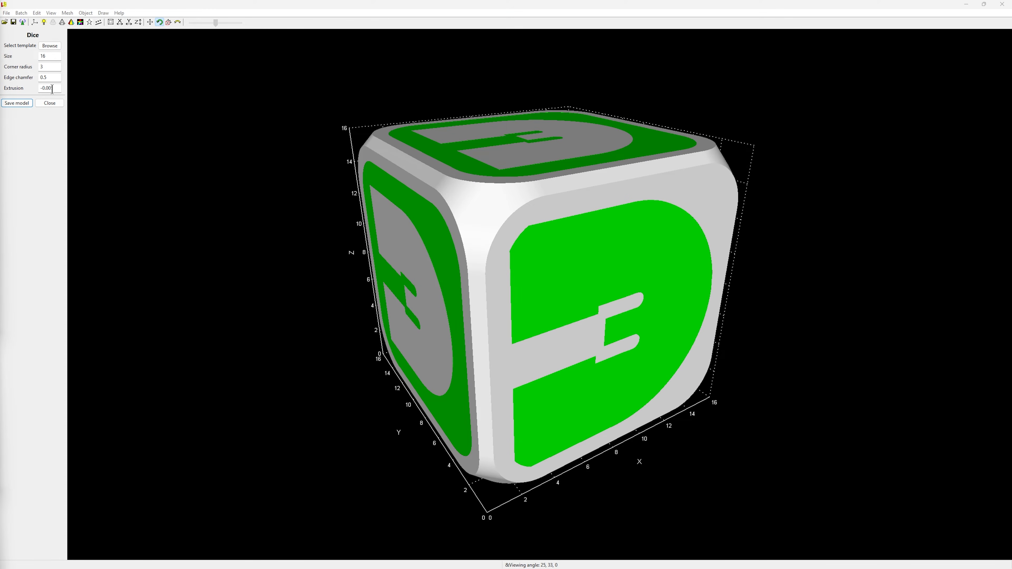
Set the extrusion of the face designs to -1.
{"action": "left_click_drag", "start_coordinate": [374, 208], "coordinate": [657, 235]}
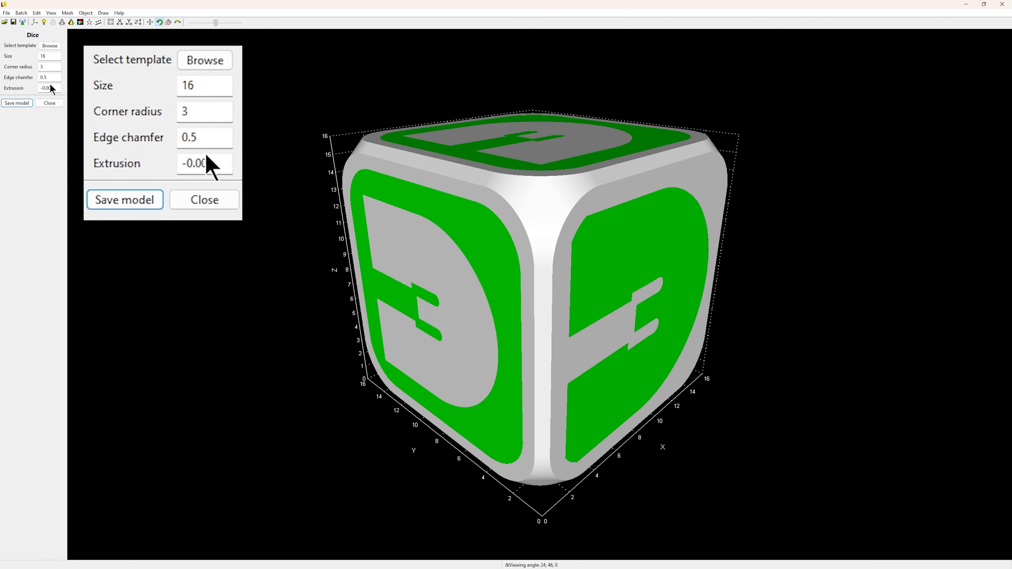
{"action": "left_click_drag", "start_coordinate": [58, 86], "coordinate": [41, 87]}
{"action": "type", "text": "1"}
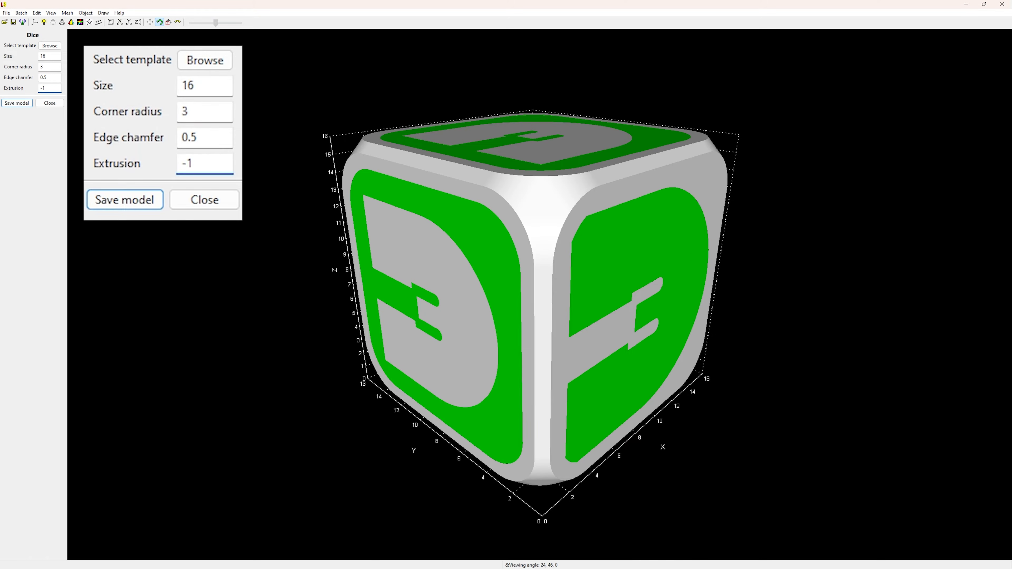
{"action": "key", "text": "Return"}
{"action": "left_click_drag", "start_coordinate": [317, 280], "coordinate": [299, 266]}
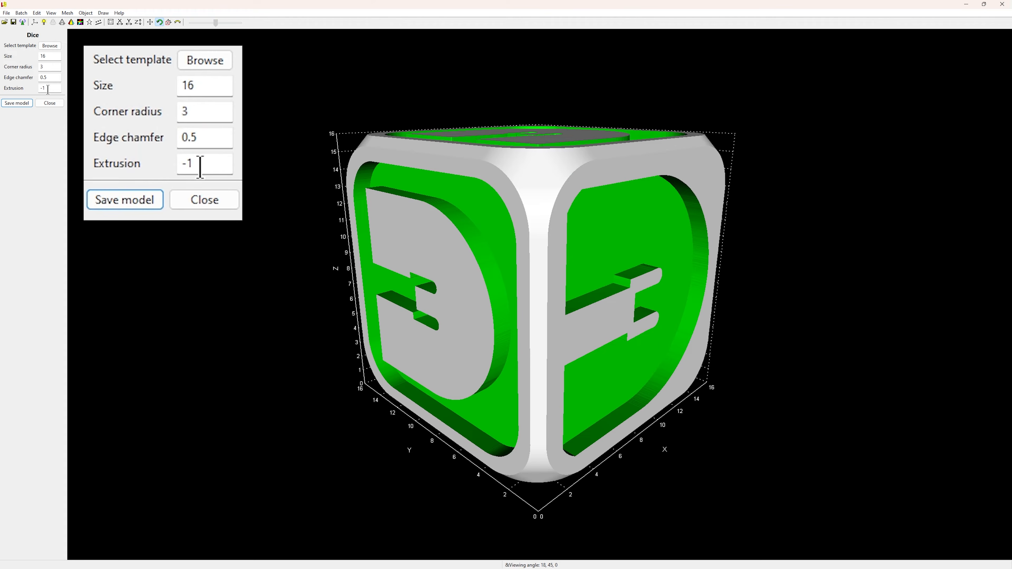
Rework the extrusion value of the face designs and set it to -0.1.
{"action": "left_click", "coordinate": [191, 164]}
{"action": "key", "text": "BackSpace"}
{"action": "key", "text": "Return"}
{"action": "left_click_drag", "start_coordinate": [953, 191], "coordinate": [812, 275]}
{"action": "double_click", "coordinate": [218, 171]}
{"action": "type", "text": "-"}
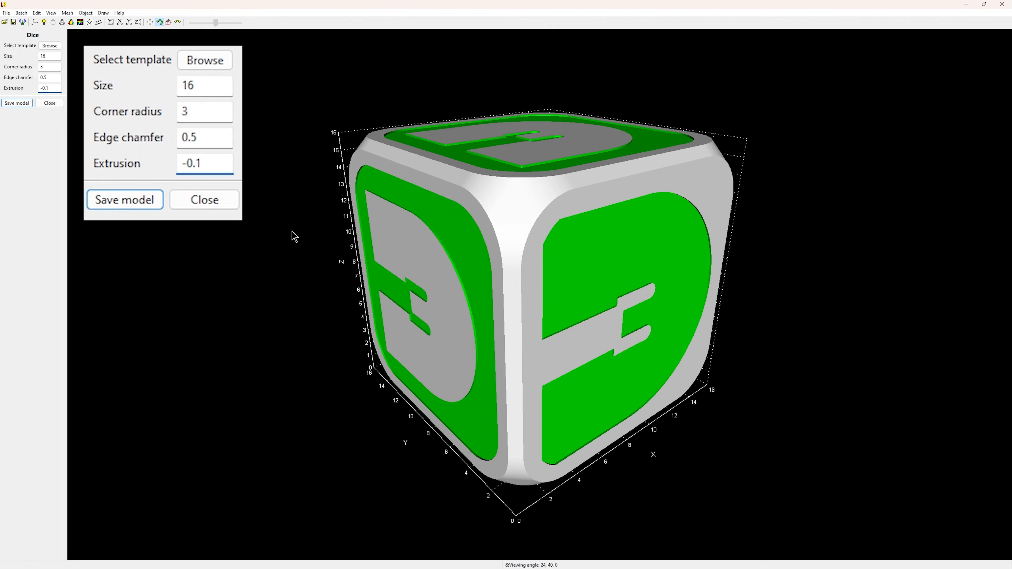
{"action": "left_click_drag", "start_coordinate": [327, 289], "coordinate": [285, 286]}
Set the extrusion of the face designs to -0.4.
{"action": "double_click", "coordinate": [47, 88]}
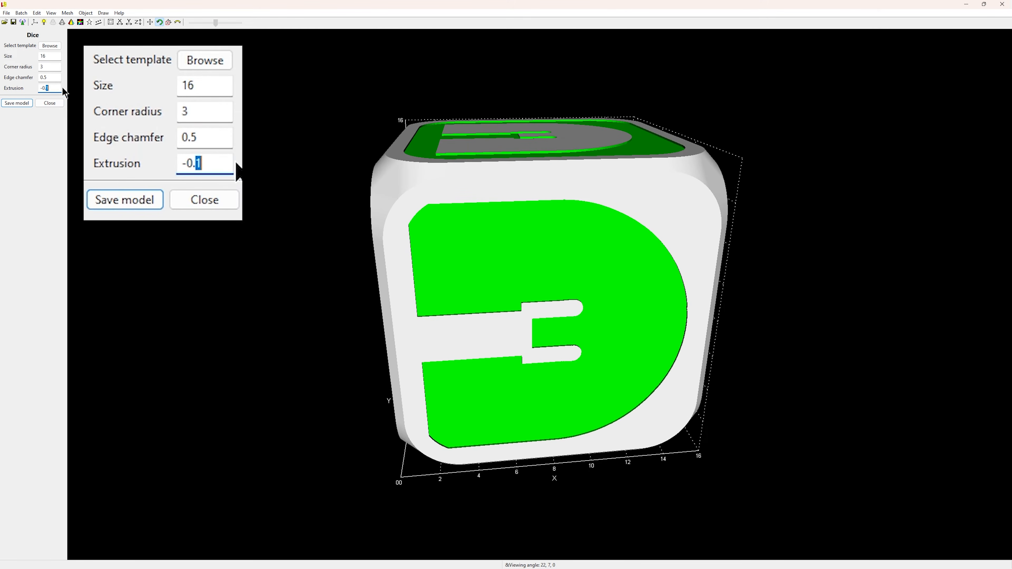
{"action": "type", "text": "4"}
{"action": "left_click_drag", "start_coordinate": [247, 229], "coordinate": [438, 317]}
{"action": "mouse_move", "coordinate": [212, 314]}
{"action": "left_mouse_down"}
{"action": "mouse_move", "coordinate": [311, 321]}
{"action": "mouse_move", "coordinate": [200, 319]}
{"action": "left_mouse_up"}
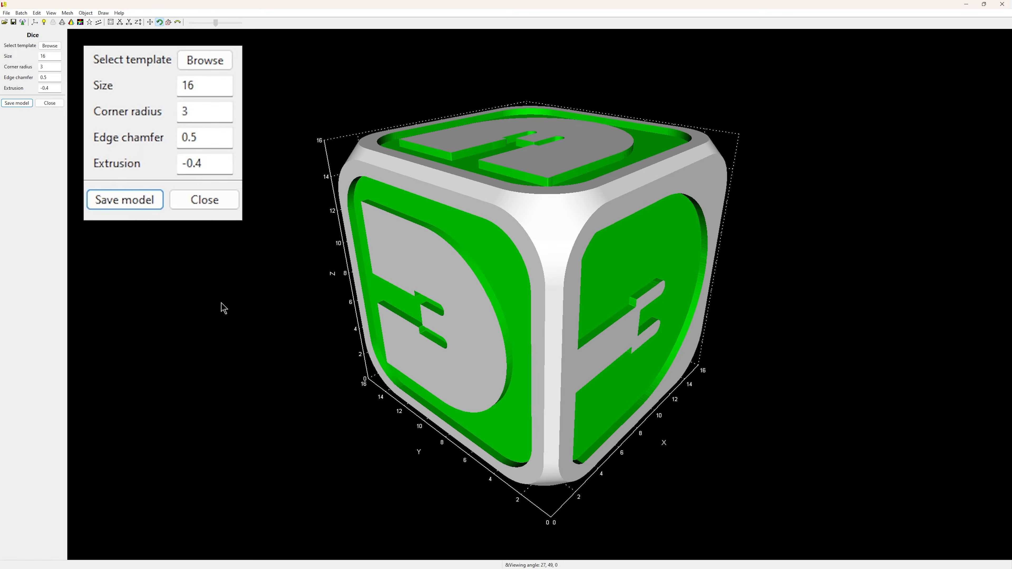
Set the extrusion to -0.005 and save the dice model to the Downloads folder.
{"action": "left_click_drag", "start_coordinate": [210, 162], "coordinate": [195, 162]}
{"action": "type", "text": "005"}
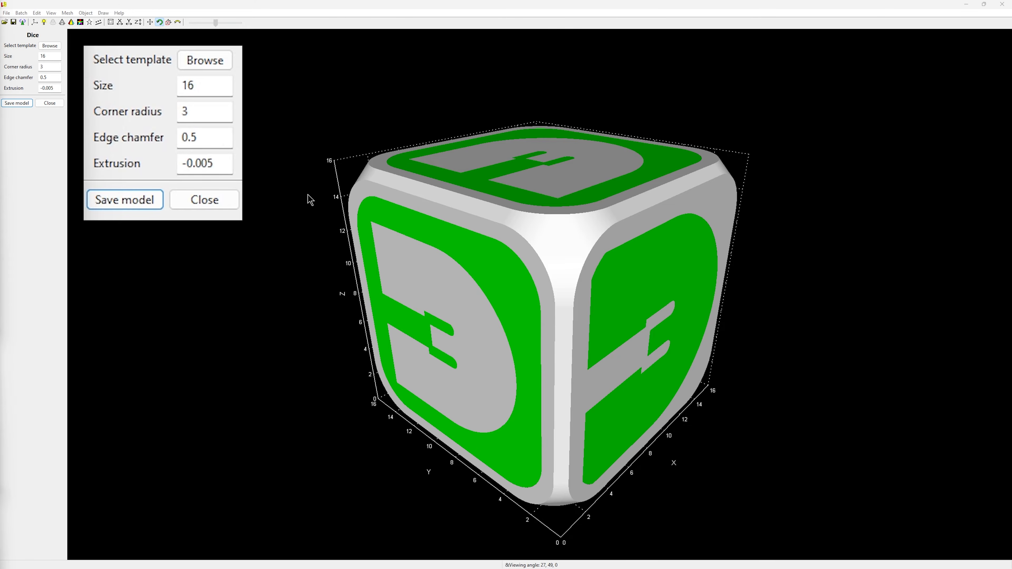
{"action": "left_click", "coordinate": [26, 105]}
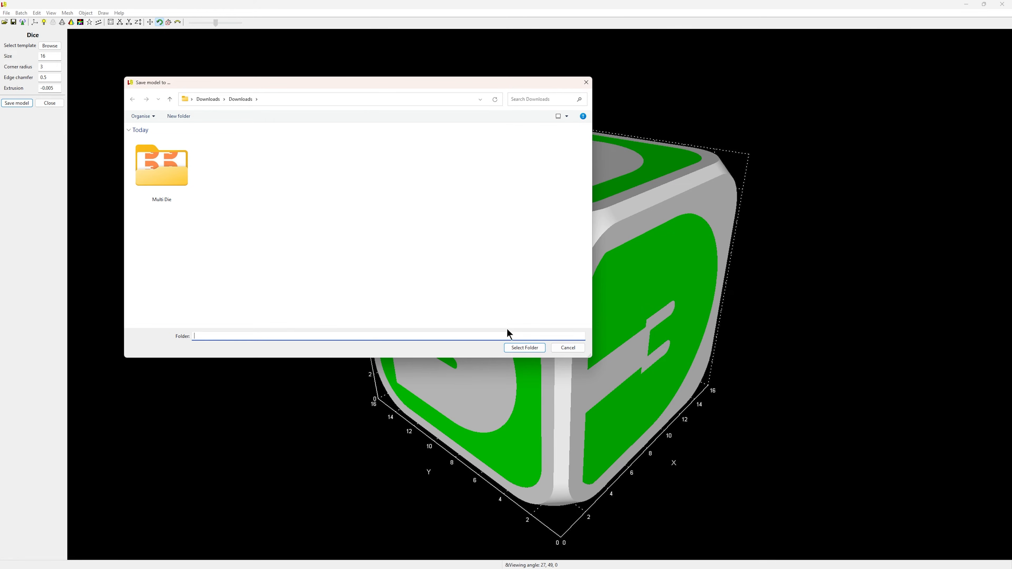
{"action": "left_click", "coordinate": [525, 349]}
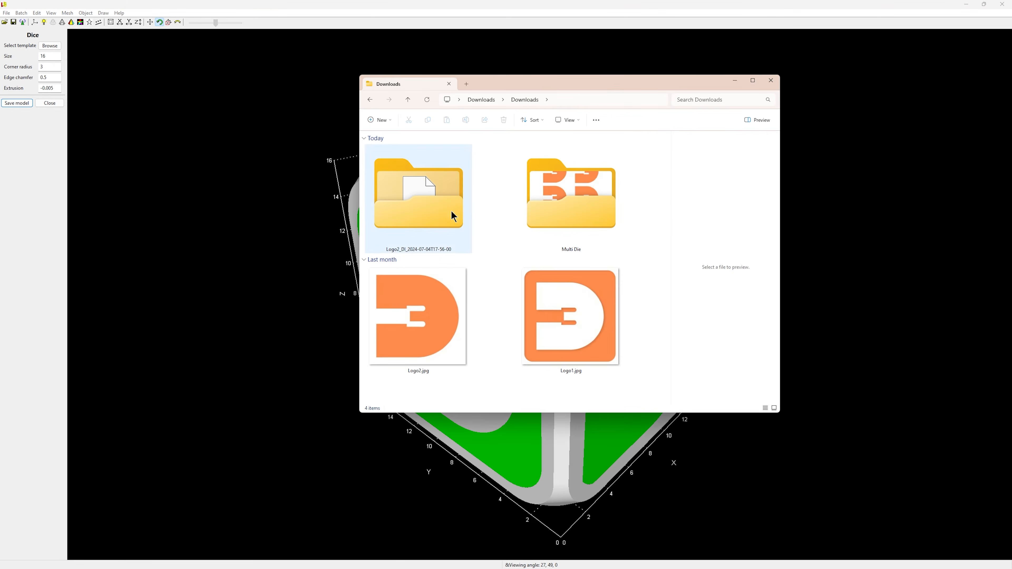
Open the saved Logo2_DI_2024-07-04T17-56-00 model folder and select the Dice.stl file.
{"action": "left_click", "coordinate": [425, 210]}
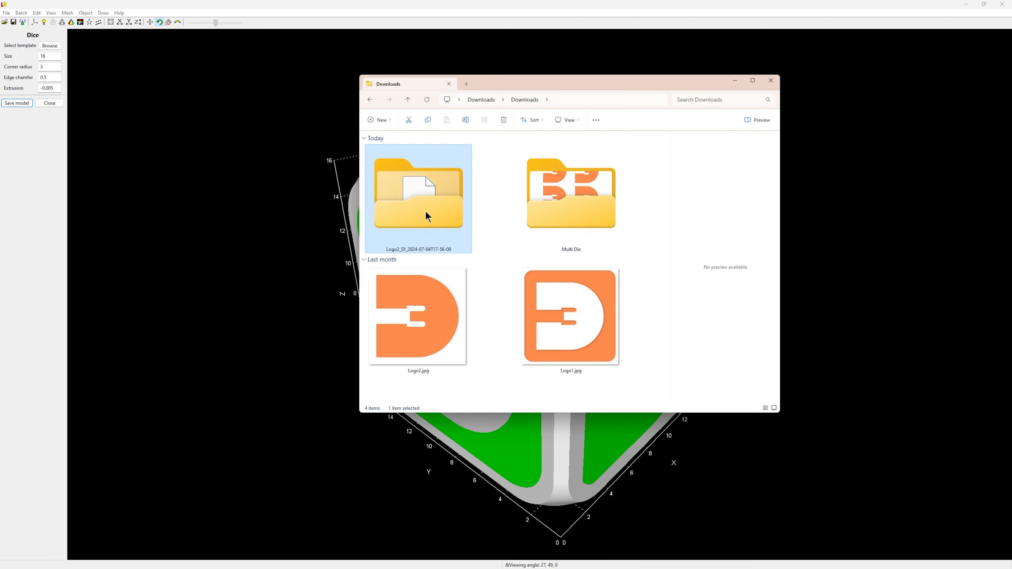
{"action": "double_click", "coordinate": [426, 214]}
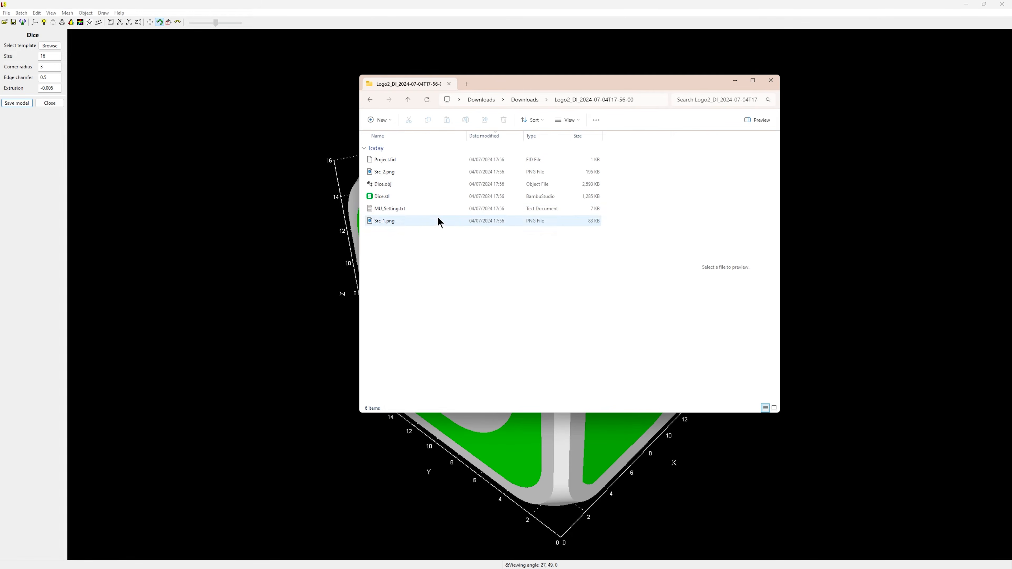
{"action": "left_click", "coordinate": [398, 200]}
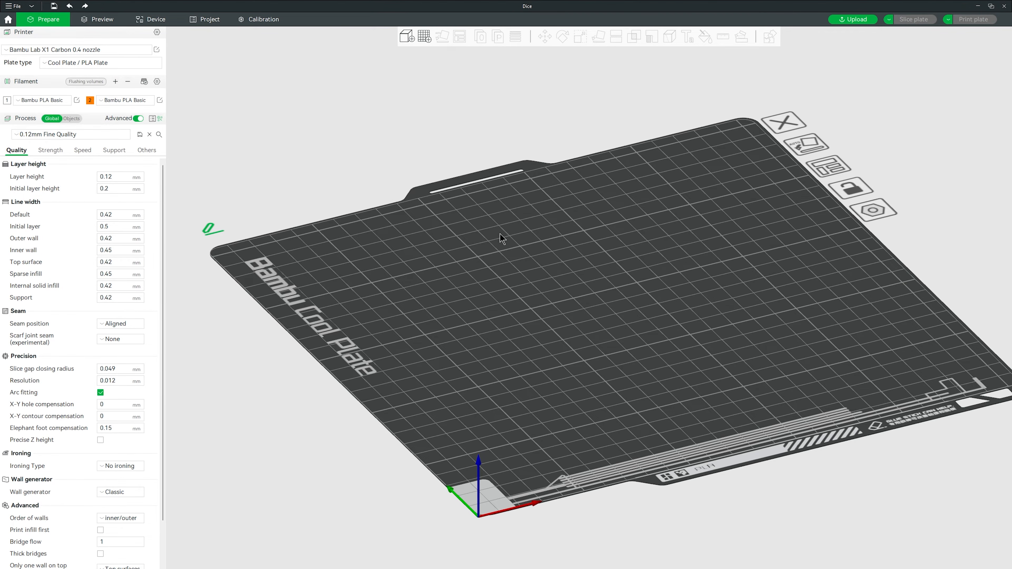
In Bambu Studio, import 0.005Dice.stl and 0.3Dice.stl as separate objects and auto-arrange them on the plate.
{"action": "left_click", "coordinate": [411, 35]}
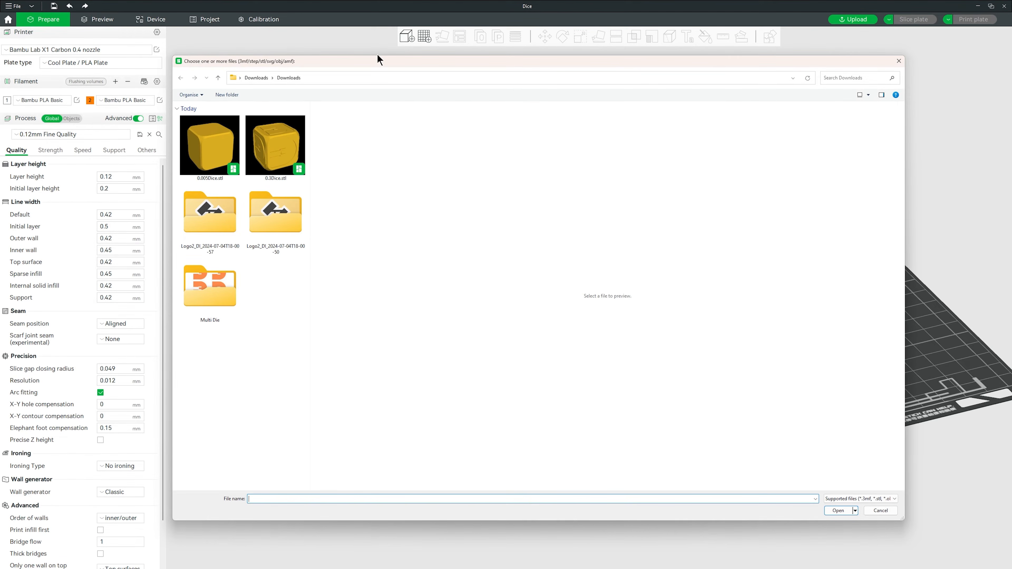
{"action": "left_click", "coordinate": [271, 140]}
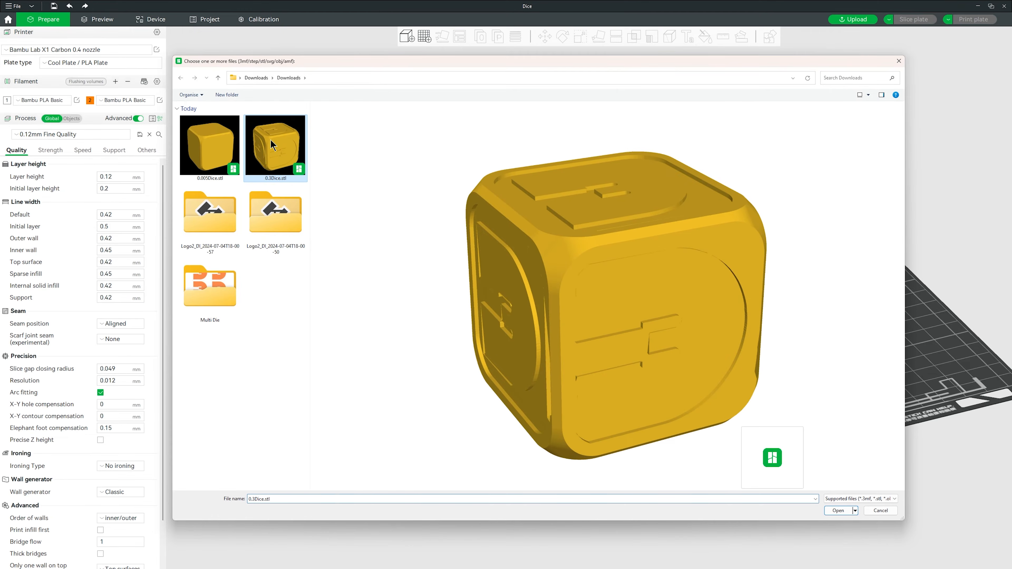
{"action": "left_click", "coordinate": [222, 144], "text": "ctrl"}
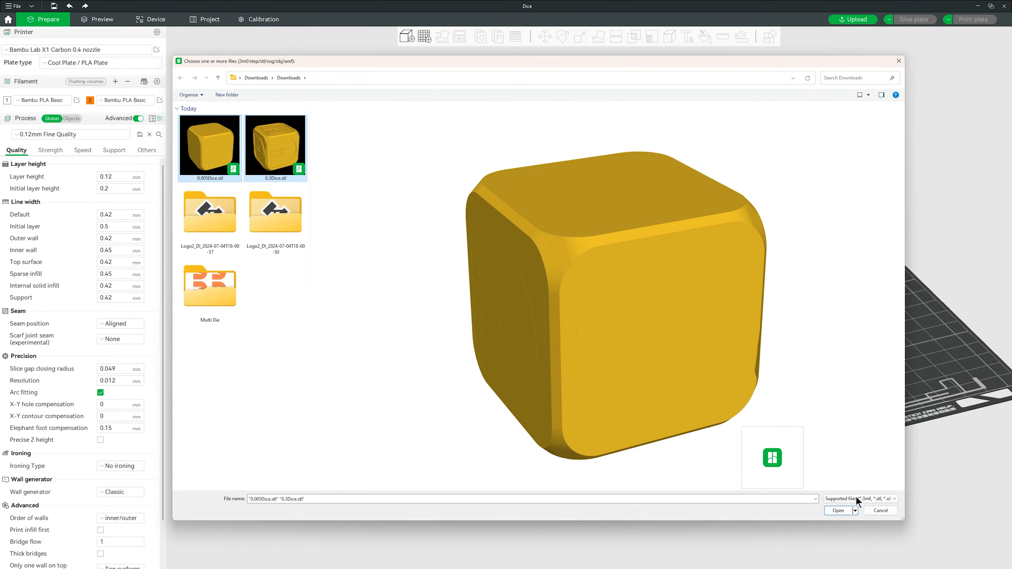
{"action": "left_click", "coordinate": [830, 511]}
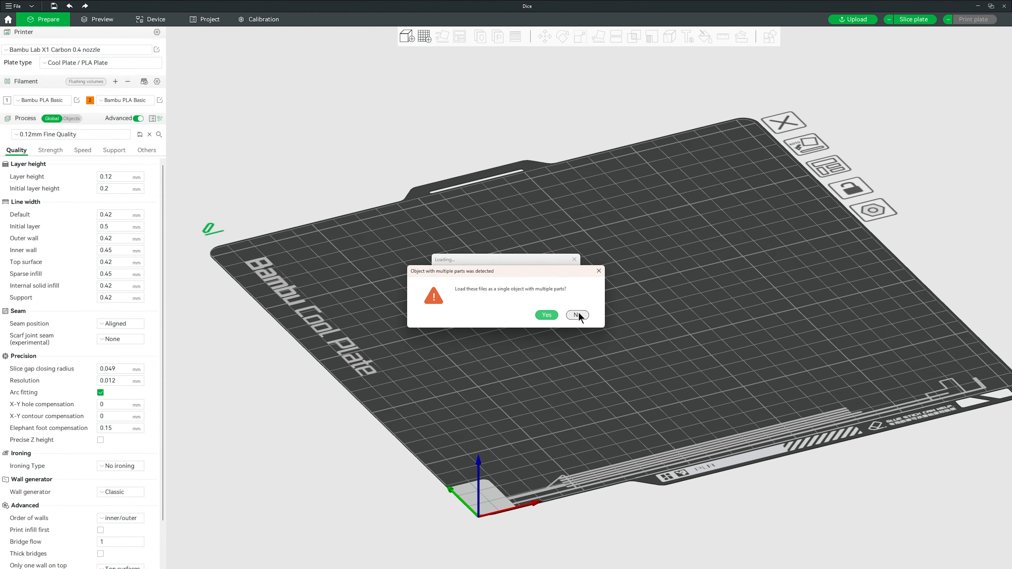
{"action": "left_click", "coordinate": [578, 312]}
{"action": "left_click", "coordinate": [833, 167]}
{"action": "scroll", "coordinate": [735, 307], "scroll_direction": "up", "scroll_amount": 10}
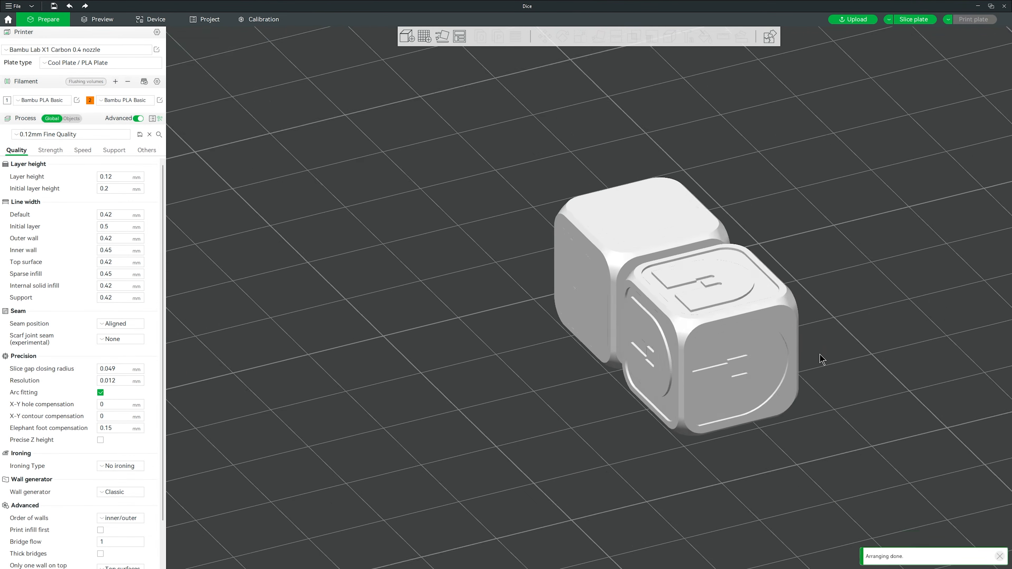
Fill the area around the logo on three faces of the 0.005Dice with filament 2 using colour painting.
{"action": "right_click_drag", "start_coordinate": [860, 348], "coordinate": [552, 245]}
{"action": "left_click_drag", "start_coordinate": [673, 299], "coordinate": [528, 422]}
{"action": "left_click", "coordinate": [542, 219]}
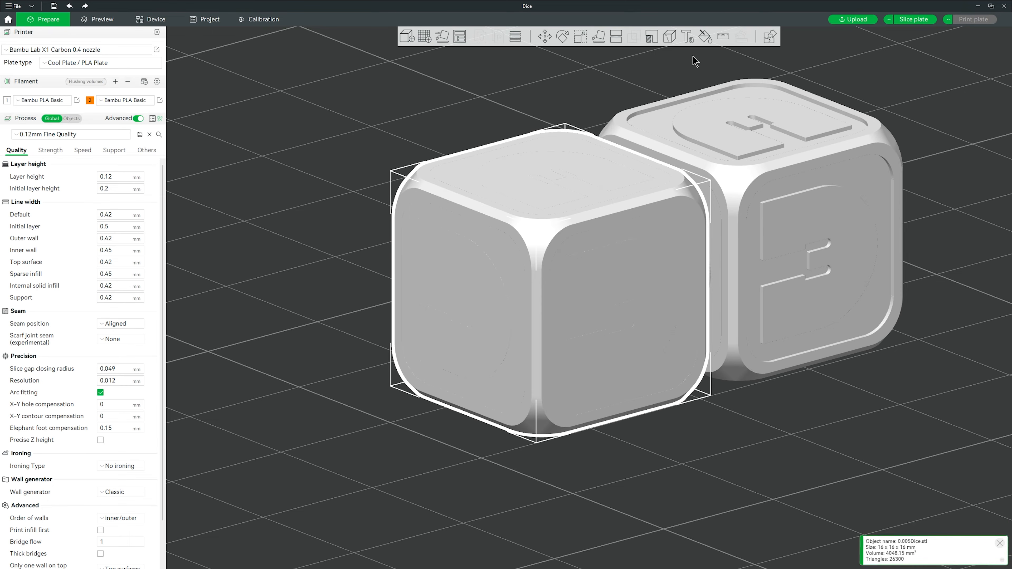
{"action": "left_click", "coordinate": [704, 36]}
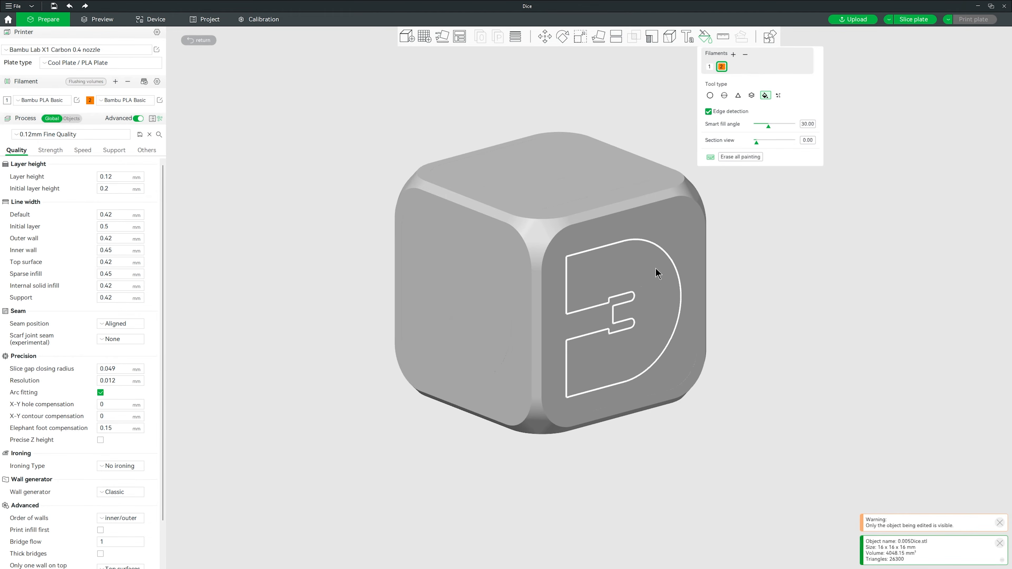
{"action": "left_click", "coordinate": [591, 199]}
{"action": "left_click", "coordinate": [571, 254]}
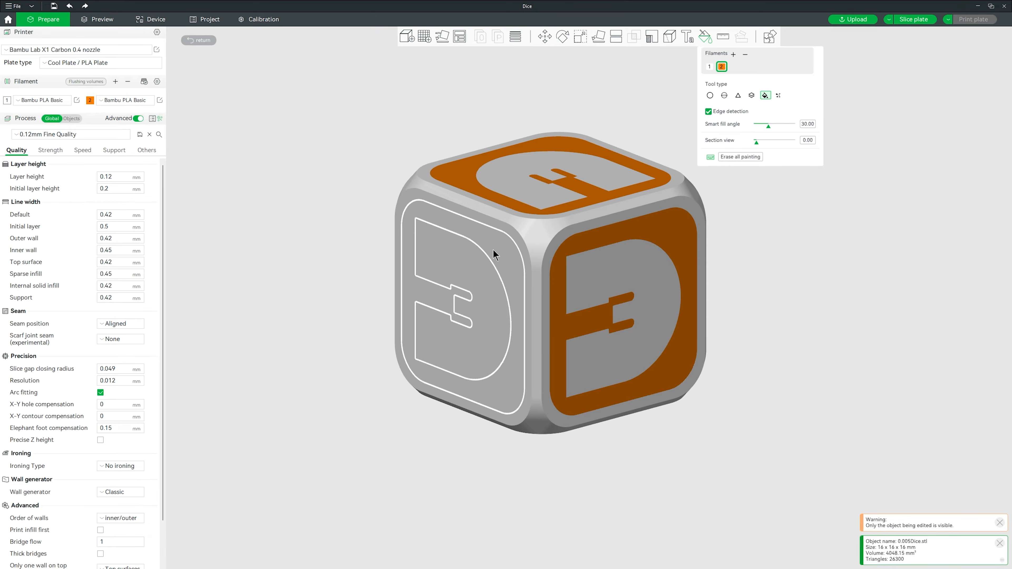
{"action": "left_click", "coordinate": [493, 254]}
{"action": "left_click_drag", "start_coordinate": [786, 277], "coordinate": [701, 263]}
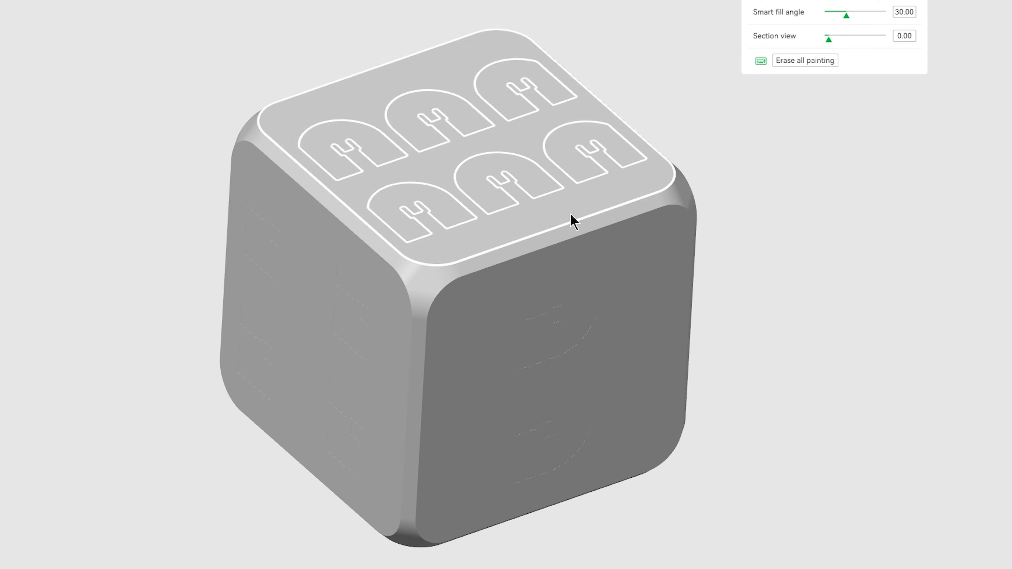
Leave colour painting and assign orange filament 2 to the whole multi-logo die.
{"action": "key", "text": "Escape"}
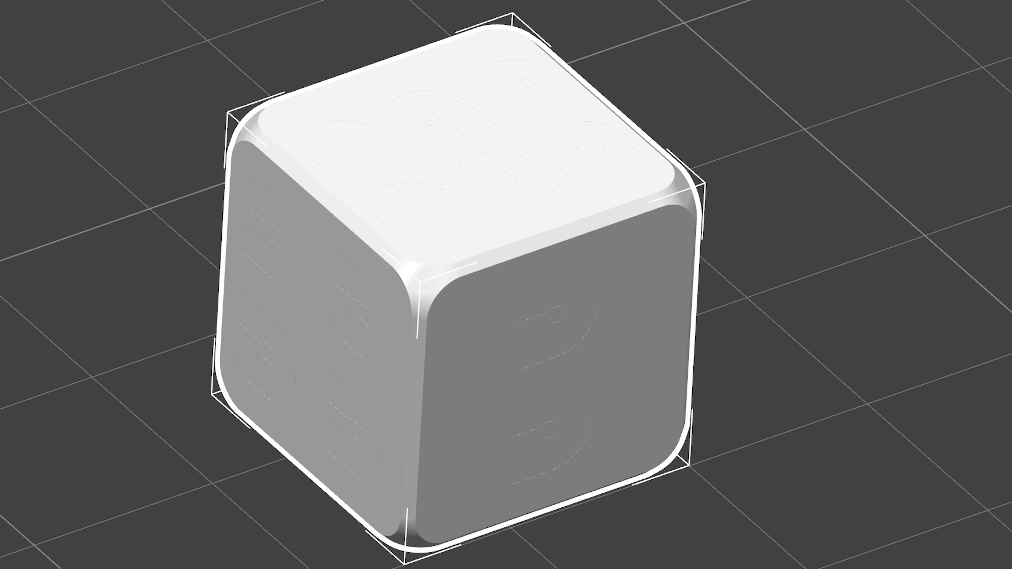
{"action": "right_click", "coordinate": [566, 230]}
{"action": "mouse_move", "coordinate": [677, 511]}
{"action": "left_click", "coordinate": [737, 524]}
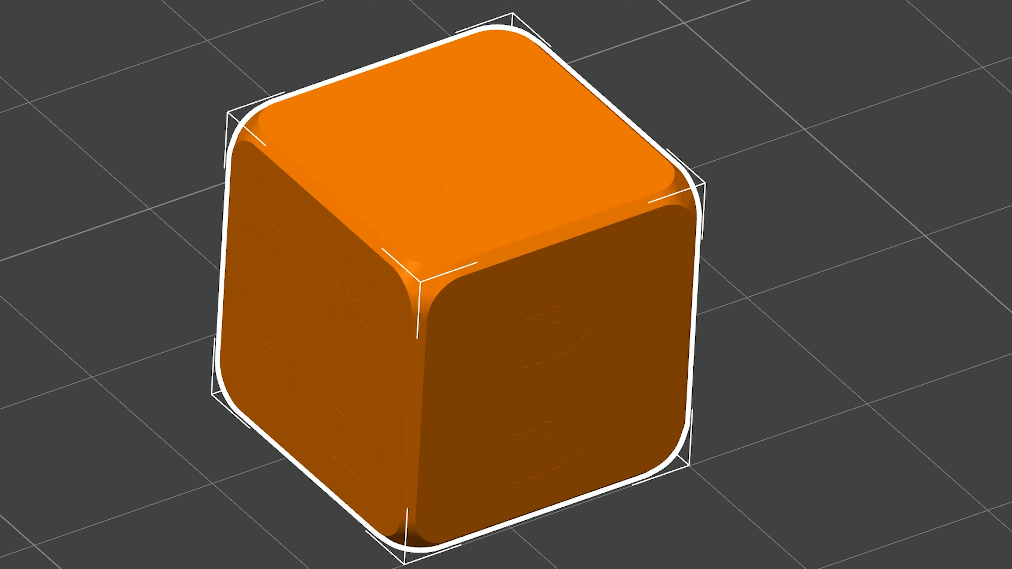
Fill the areas around the logos on the multi-logo die's faces with filament 1 using colour painting.
{"action": "key", "text": "n"}
{"action": "left_click", "coordinate": [663, 195]}
{"action": "left_click", "coordinate": [594, 198]}
{"action": "left_click", "coordinate": [637, 234]}
{"action": "left_click", "coordinate": [399, 302]}
{"action": "left_click_drag", "start_coordinate": [896, 299], "coordinate": [801, 231]}
{"action": "left_click", "coordinate": [596, 244]}
{"action": "left_click", "coordinate": [553, 441]}
{"action": "left_click_drag", "start_coordinate": [722, 429], "coordinate": [700, 330]}
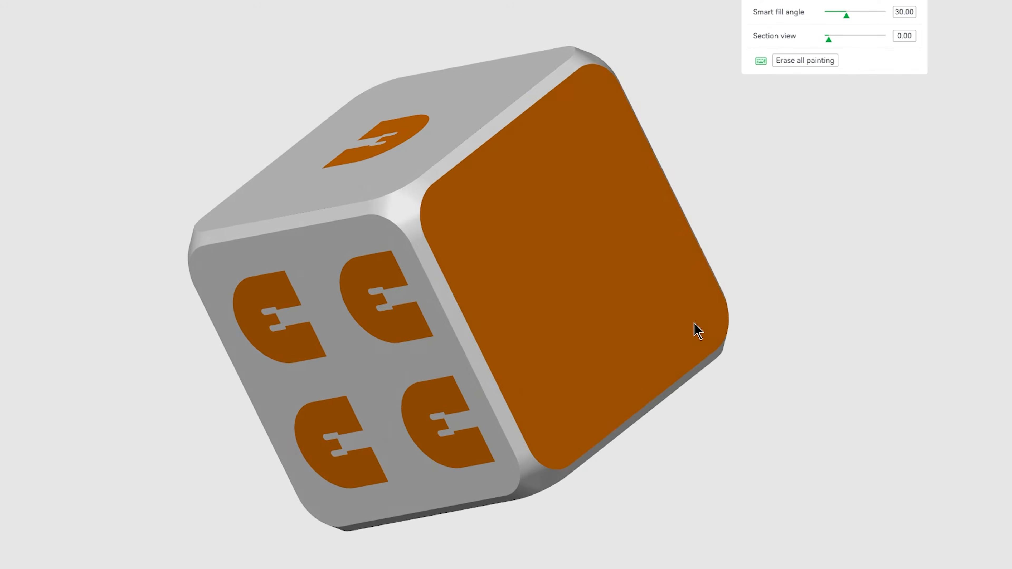
{"action": "left_click", "coordinate": [589, 338]}
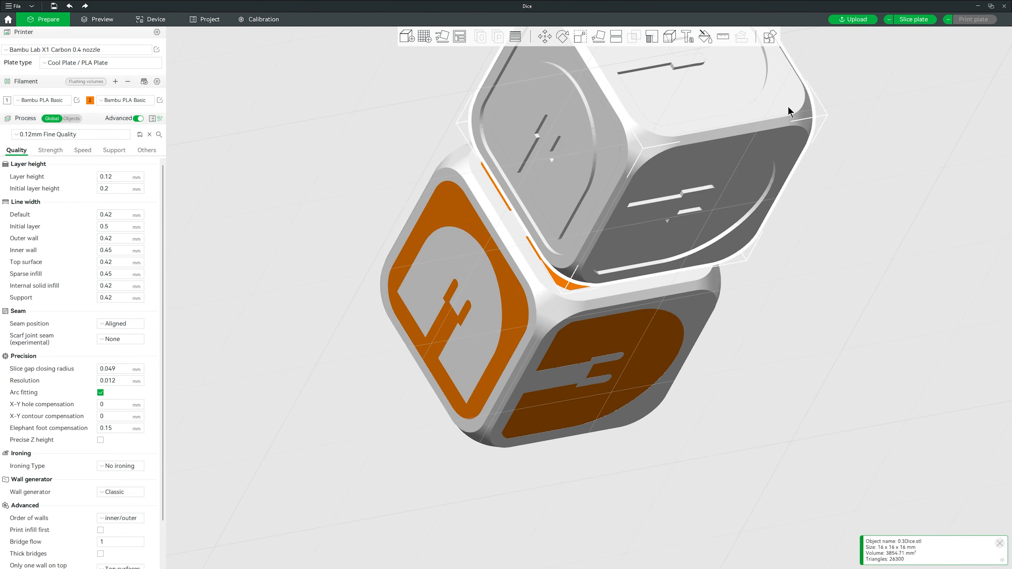
Fill the recessed design areas on all faces of the 0.3Dice with orange filament 2.
{"action": "left_click", "coordinate": [605, 203]}
{"action": "left_click", "coordinate": [528, 255]}
{"action": "left_click", "coordinate": [598, 281]}
{"action": "mouse_move", "coordinate": [856, 279]}
{"action": "left_mouse_down"}
{"action": "mouse_move", "coordinate": [765, 251]}
{"action": "mouse_move", "coordinate": [748, 199]}
{"action": "left_mouse_up"}
{"action": "left_click", "coordinate": [506, 223]}
{"action": "left_click", "coordinate": [569, 203]}
{"action": "left_click", "coordinate": [683, 312]}
{"action": "mouse_move", "coordinate": [807, 318]}
{"action": "left_mouse_down"}
{"action": "mouse_move", "coordinate": [804, 352]}
{"action": "mouse_move", "coordinate": [803, 84]}
{"action": "left_mouse_up"}
Slice the plate with both dice and inspect the first three layers before restoring the full layer range.
{"action": "left_click", "coordinate": [914, 19]}
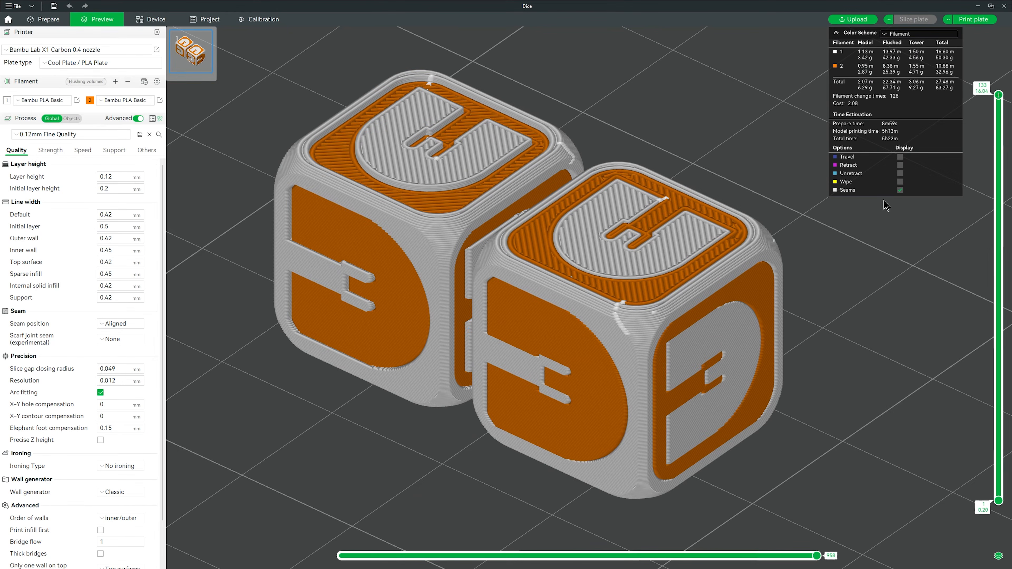
{"action": "left_click_drag", "start_coordinate": [998, 95], "coordinate": [971, 566]}
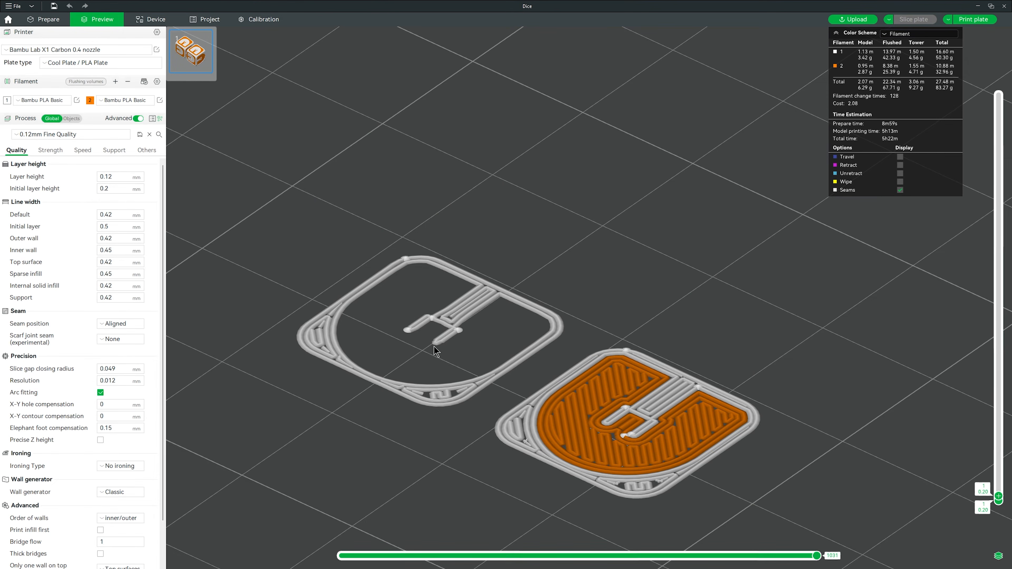
{"action": "key", "text": "Up"}
{"action": "key", "text": "Up"}
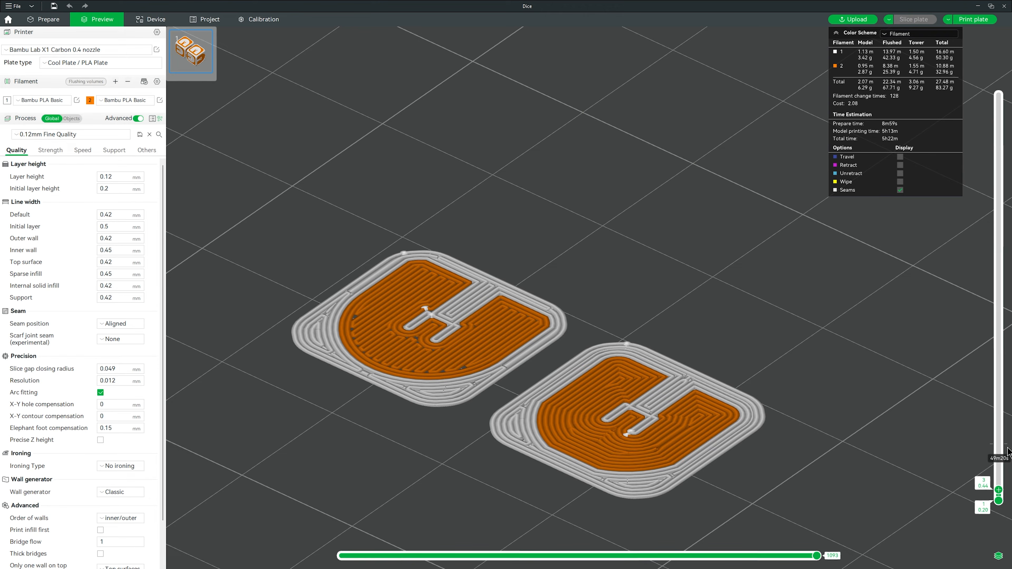
{"action": "left_click_drag", "start_coordinate": [998, 491], "coordinate": [1010, 55]}
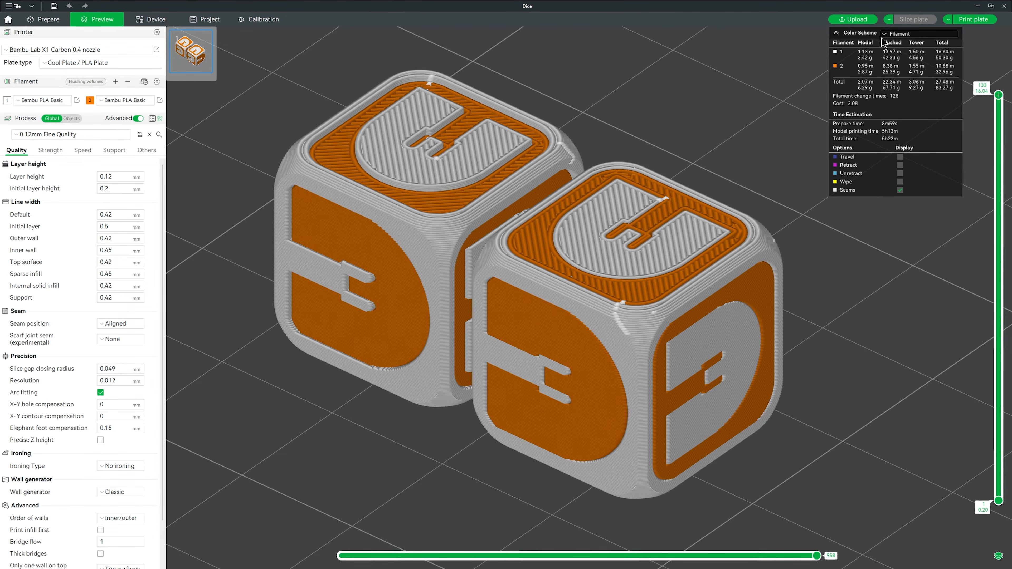
Return to the plate setup and delete the 0.3Dice with the recessed logos.
{"action": "left_click", "coordinate": [66, 20]}
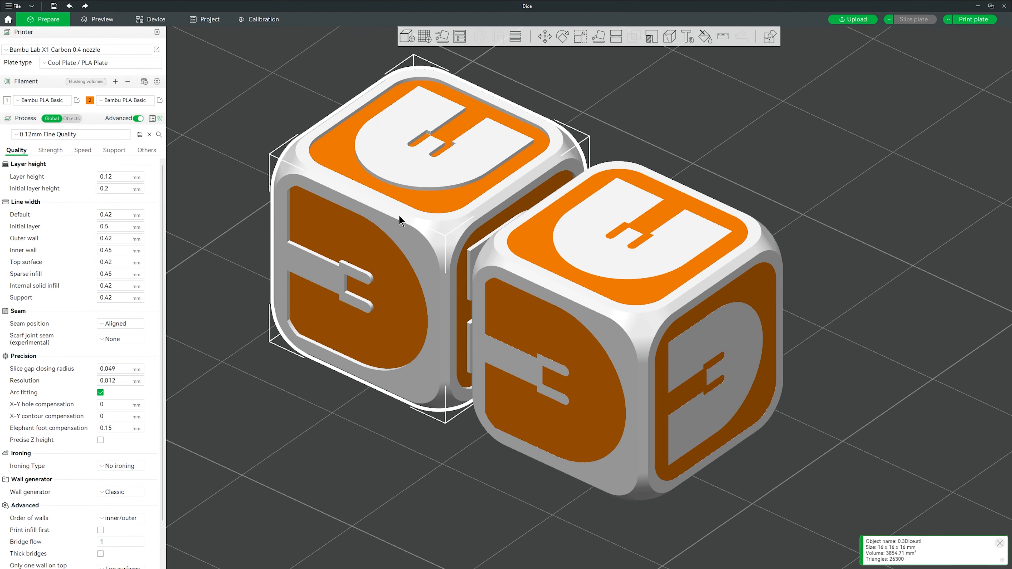
{"action": "key", "text": "Delete"}
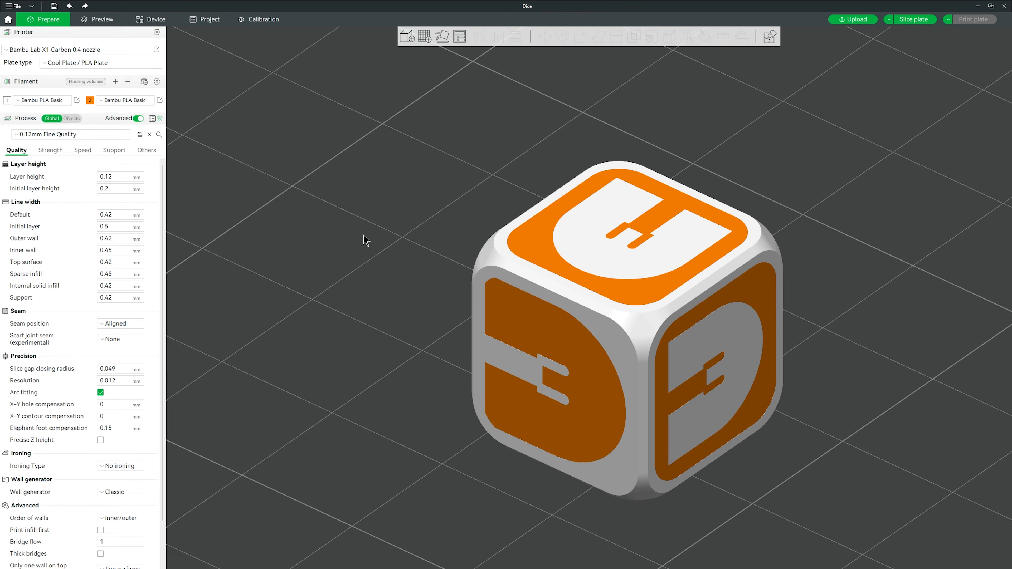
Set the wall loops to 4 in the strength settings and slice the plate with the remaining die.
{"action": "left_click", "coordinate": [54, 151]}
{"action": "left_click", "coordinate": [101, 174]}
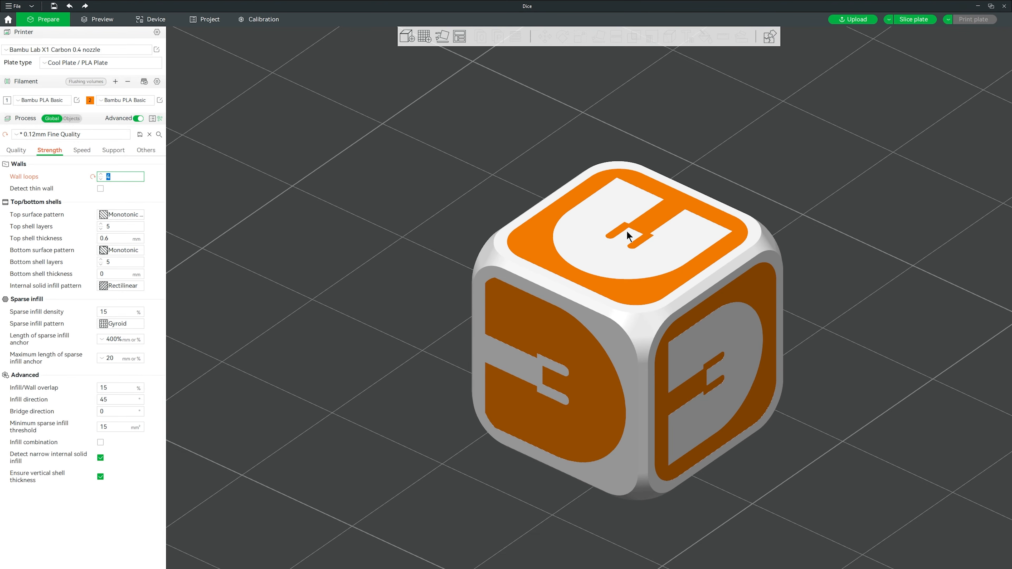
{"action": "left_click", "coordinate": [928, 20]}
{"action": "middle_click_drag", "start_coordinate": [872, 279], "coordinate": [793, 216]}
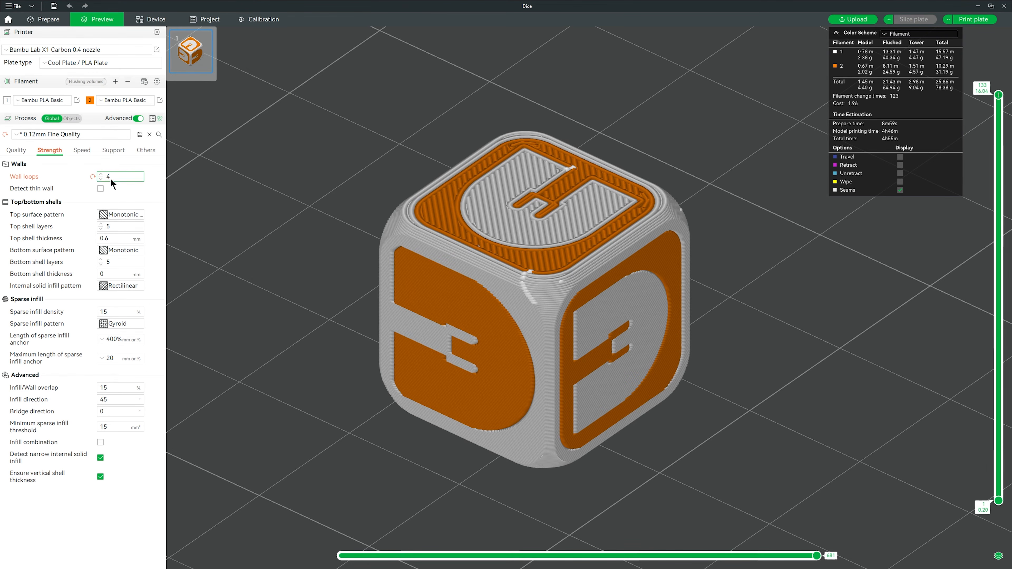
Set the wall loops to 3 and the sparse infill density to 22.5%, and slice the plate again.
{"action": "left_click", "coordinate": [100, 179]}
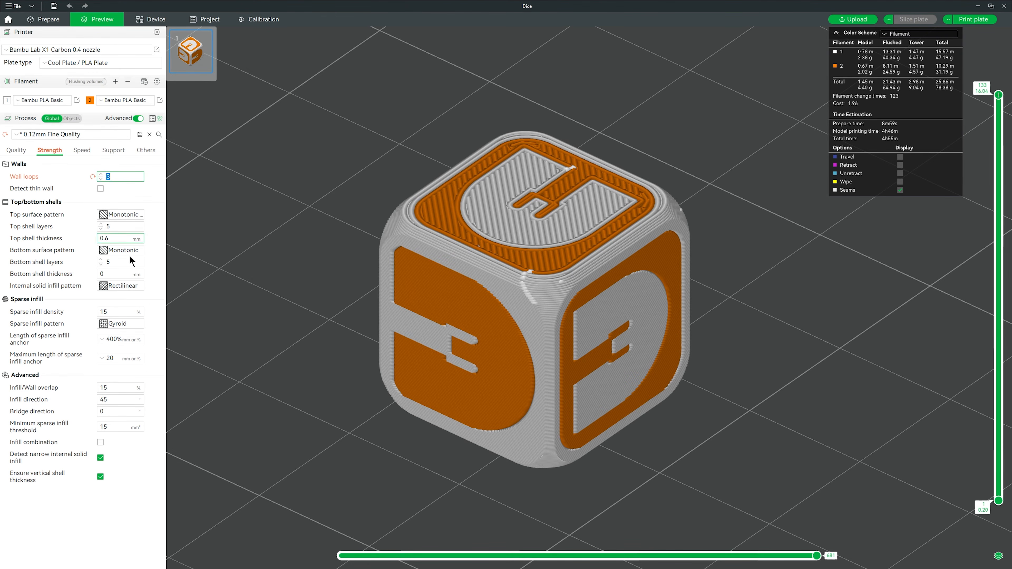
{"action": "left_click", "coordinate": [113, 311]}
{"action": "type", "text": "22."}
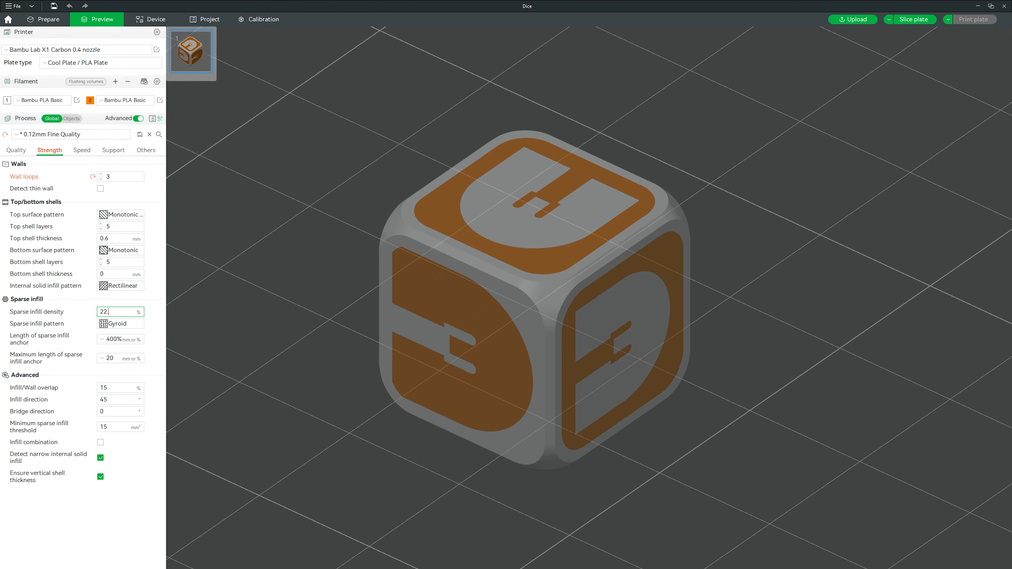
{"action": "key", "text": "Return"}
{"action": "left_click", "coordinate": [913, 19]}
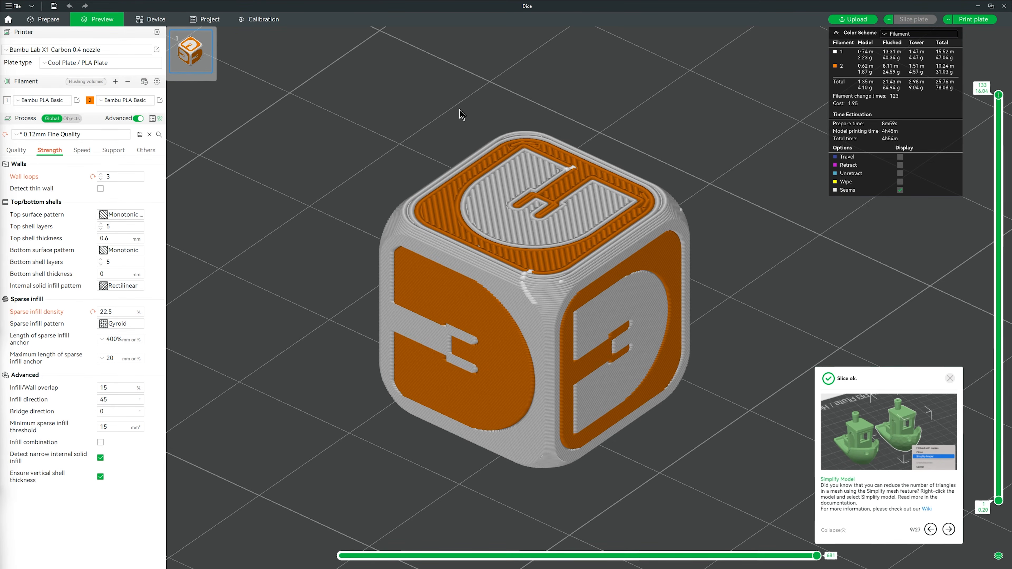
Review the quality and support settings and start printing the sliced plate.
{"action": "left_click", "coordinate": [11, 154]}
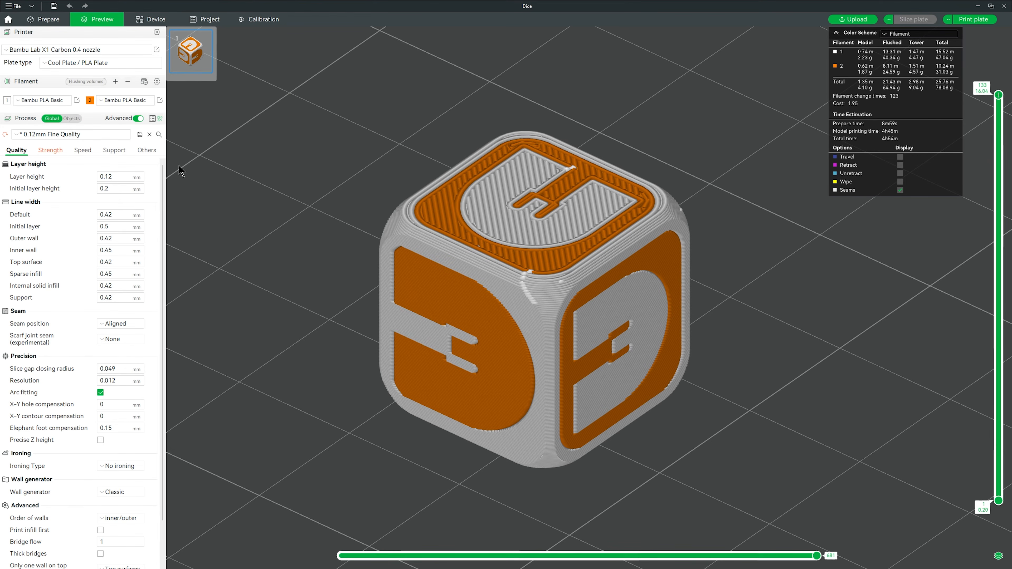
{"action": "left_click", "coordinate": [114, 151]}
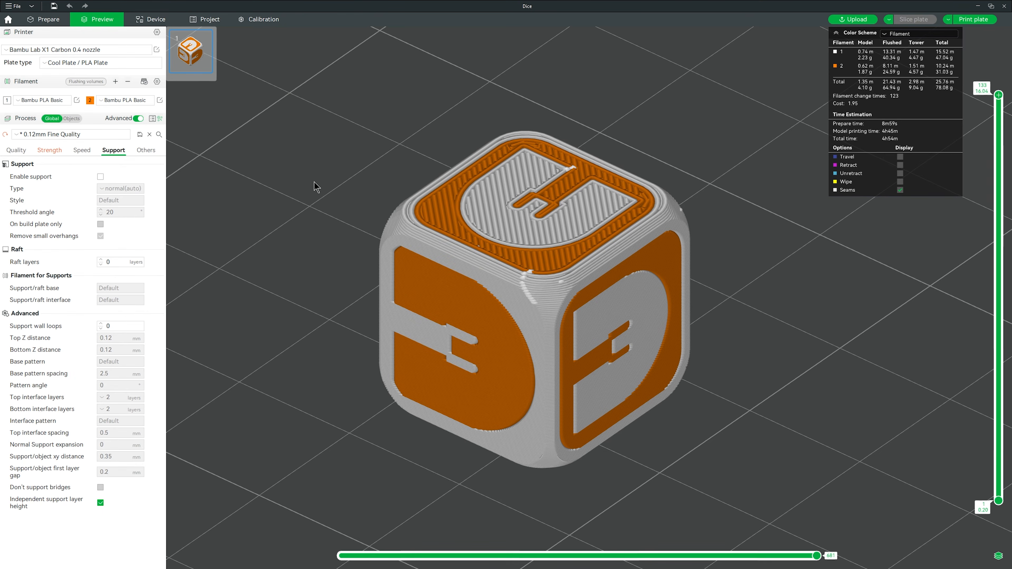
{"action": "left_click", "coordinate": [968, 20]}
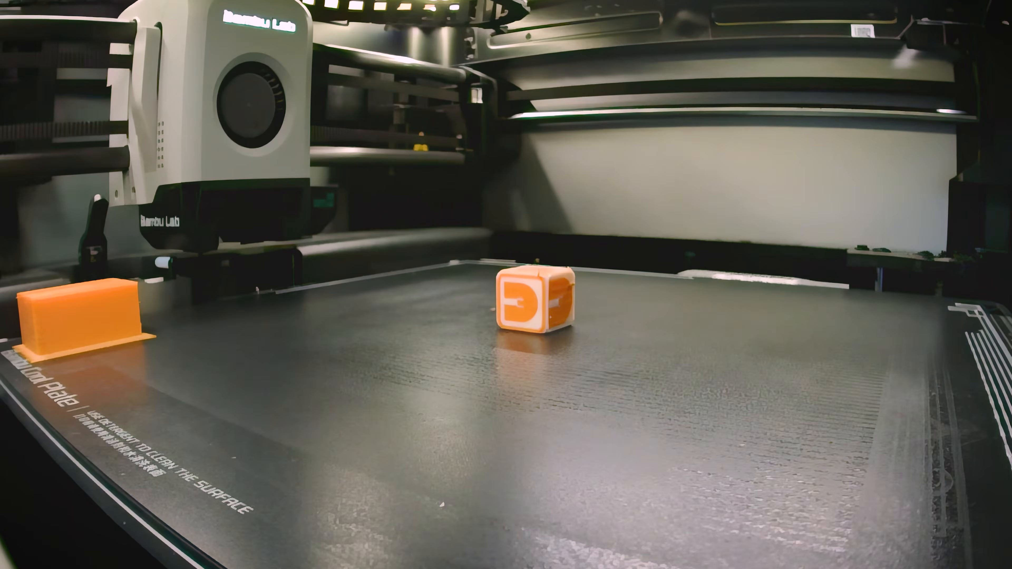